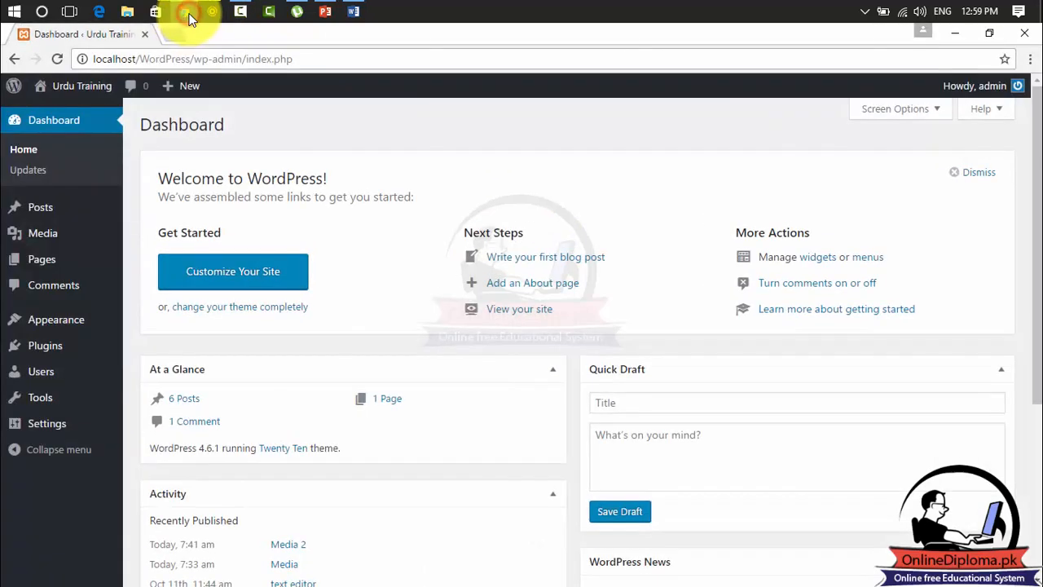
Open the theme customizer from the dashboard and close it again
{"action": "mouse_move", "coordinate": [53, 202]}
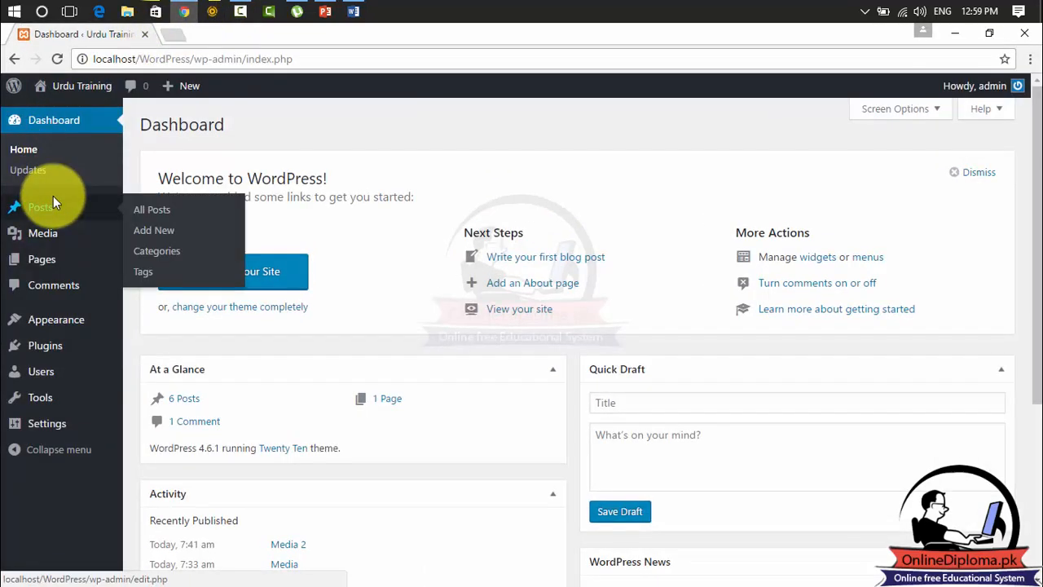
{"action": "mouse_move", "coordinate": [67, 329]}
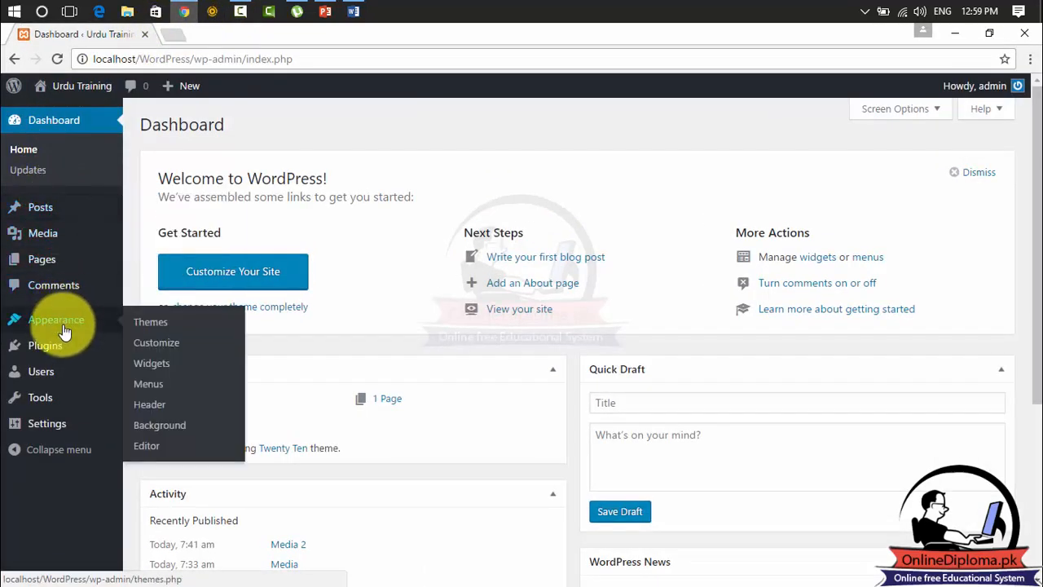
{"action": "left_click", "coordinate": [170, 343]}
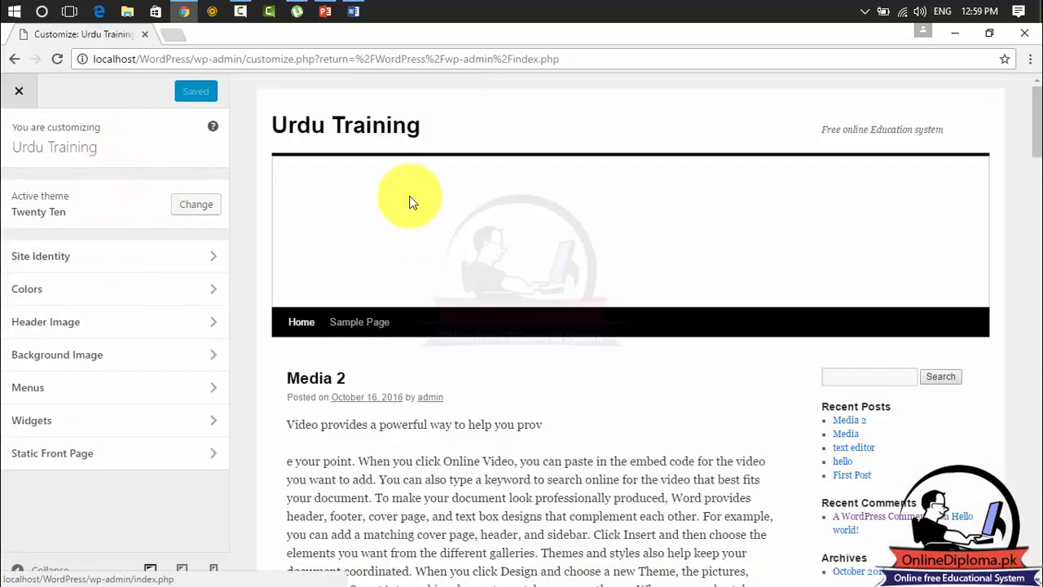
{"action": "left_click", "coordinate": [25, 93]}
Open the theme customizer for the Urdu Training site from its public front page
{"action": "mouse_move", "coordinate": [73, 94]}
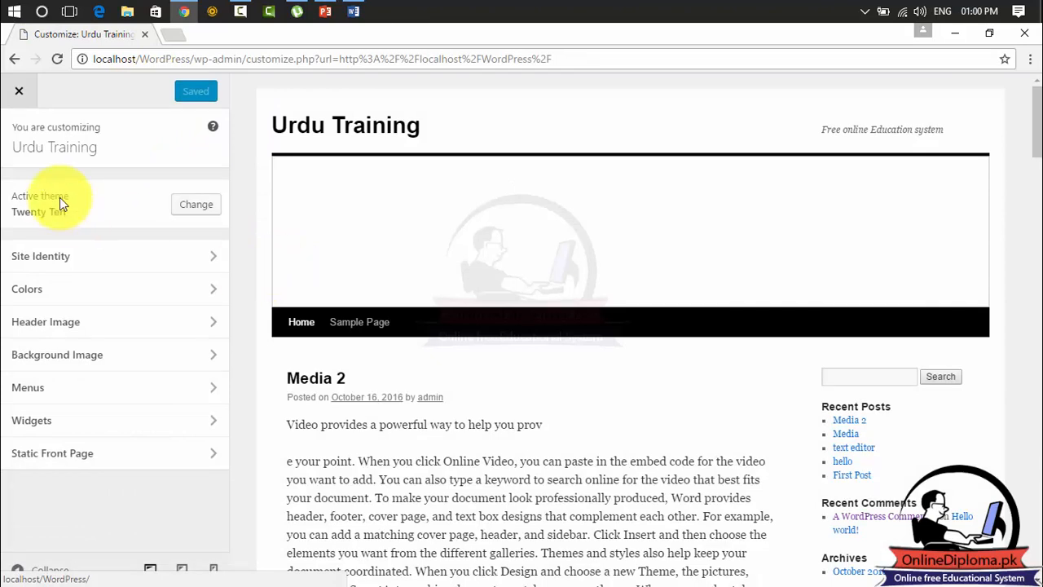
{"action": "left_click", "coordinate": [210, 210]}
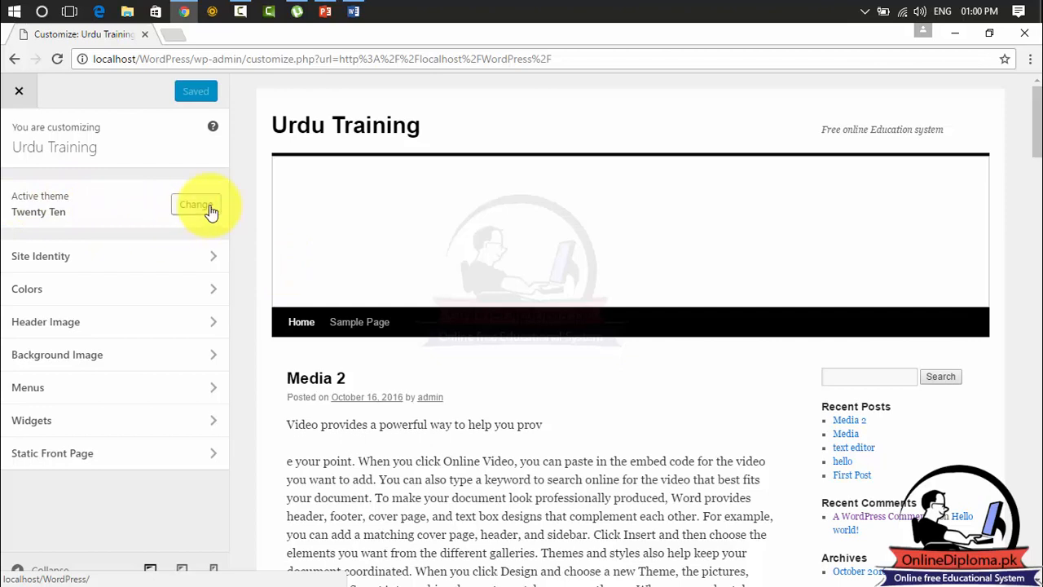
{"action": "left_click", "coordinate": [98, 146]}
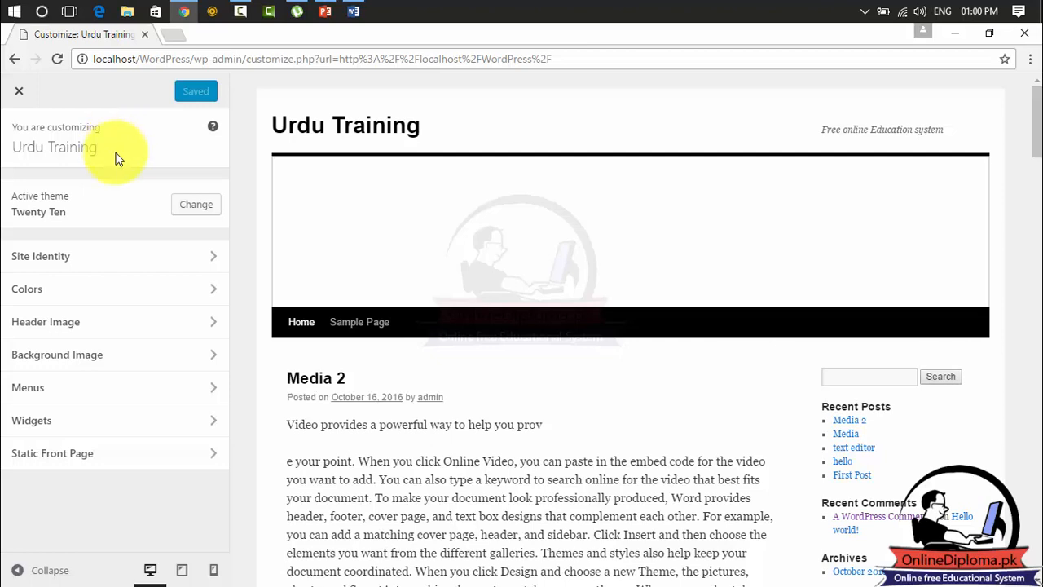
Review the site title, tagline and site icon under Site Identity and return to the customizer overview
{"action": "left_click", "coordinate": [218, 261]}
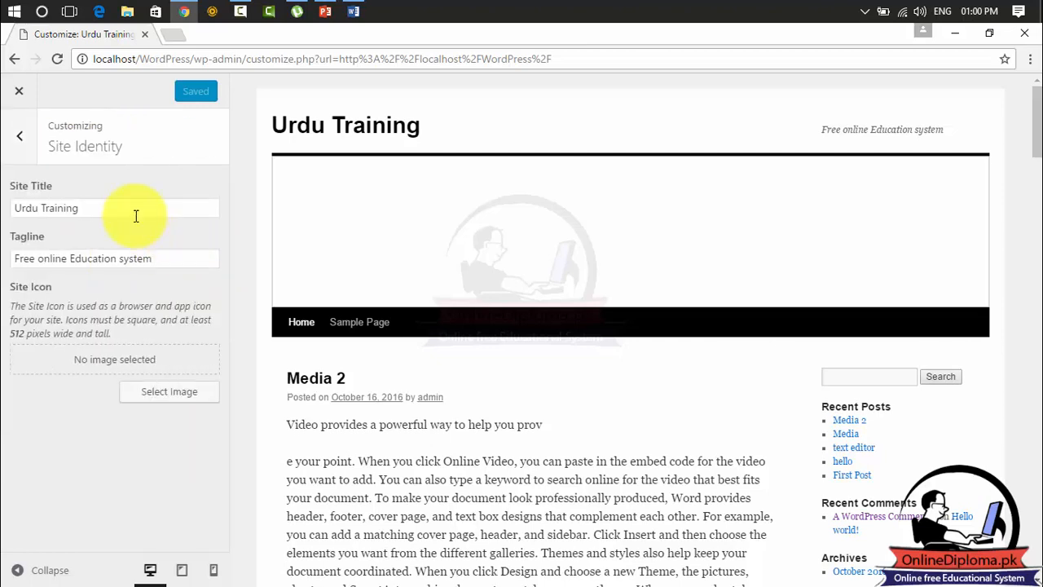
{"action": "left_click_drag", "start_coordinate": [128, 209], "coordinate": [30, 208]}
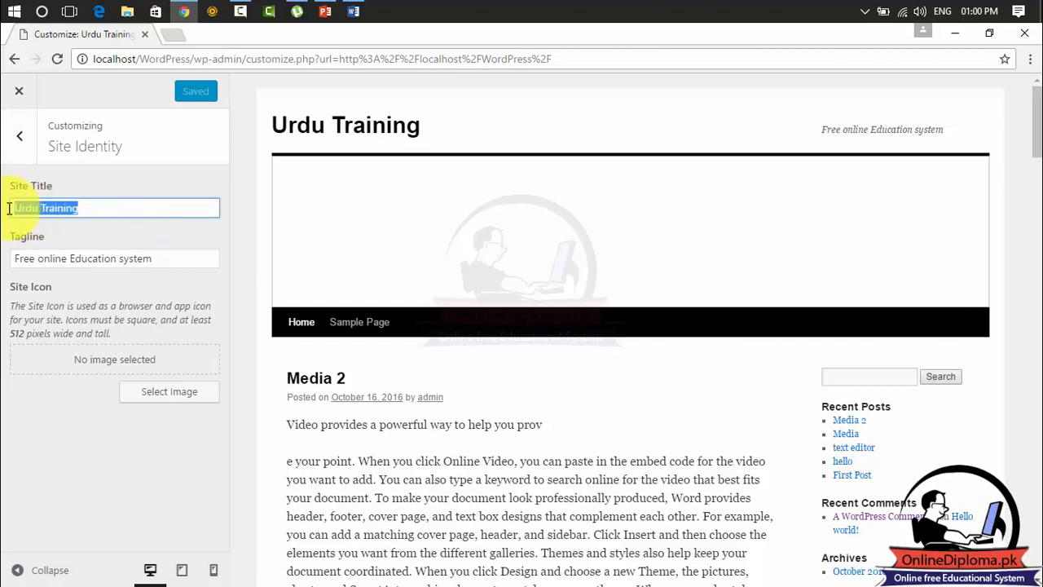
{"action": "left_click_drag", "start_coordinate": [180, 269], "coordinate": [2, 270]}
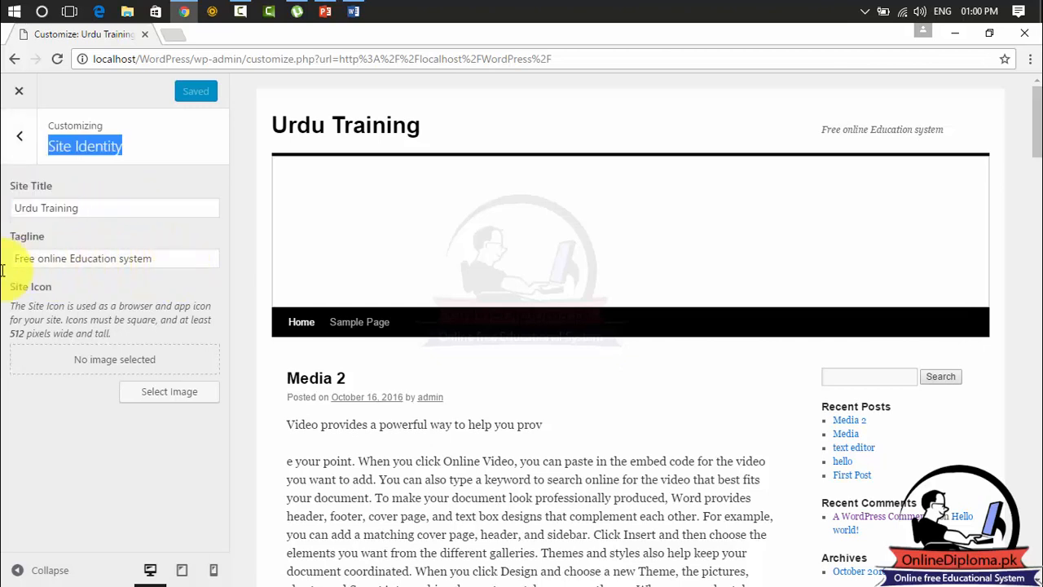
{"action": "left_click", "coordinate": [138, 361]}
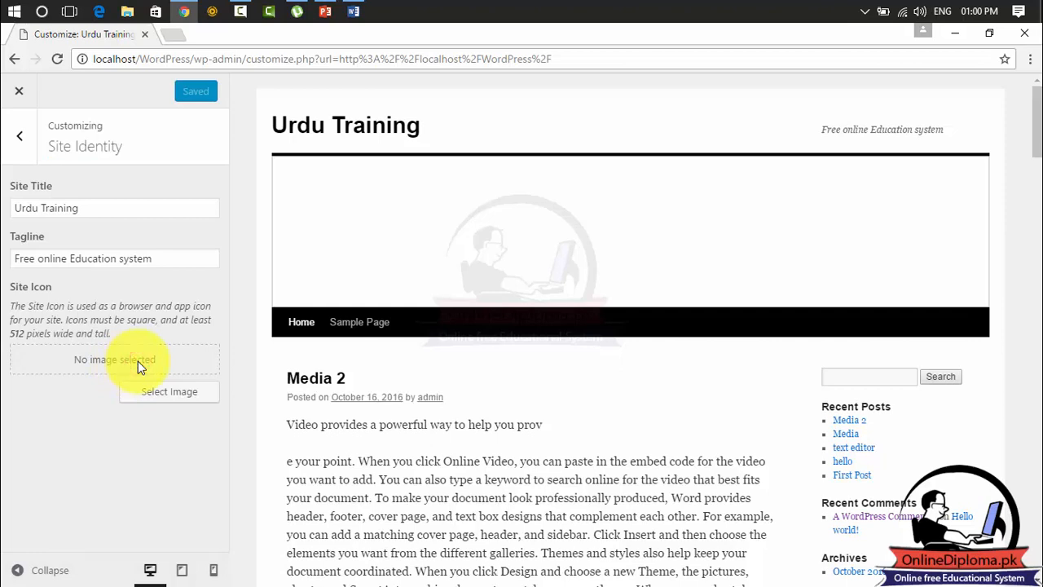
{"action": "left_click", "coordinate": [21, 145]}
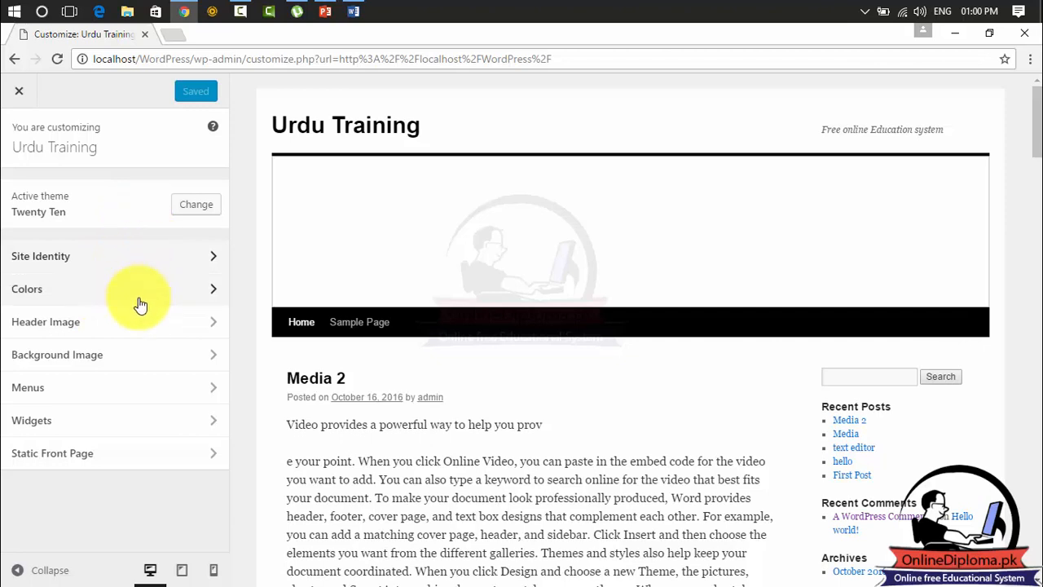
Try #595959, #dd3333 and #b22d29 as the site's background color and reset it to the default
{"action": "left_click", "coordinate": [215, 295]}
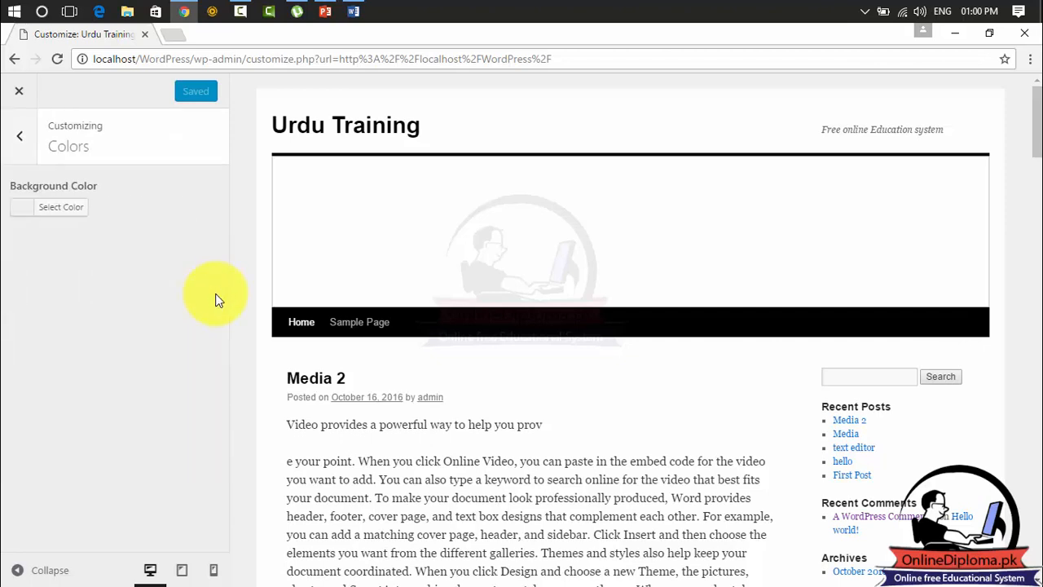
{"action": "left_click", "coordinate": [25, 212]}
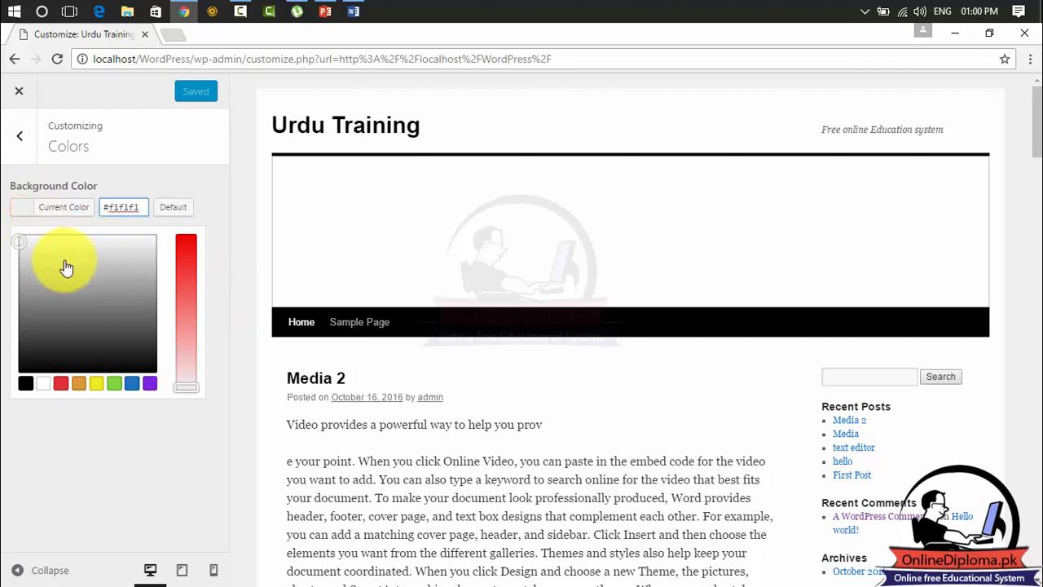
{"action": "left_click_drag", "start_coordinate": [18, 241], "coordinate": [121, 323]}
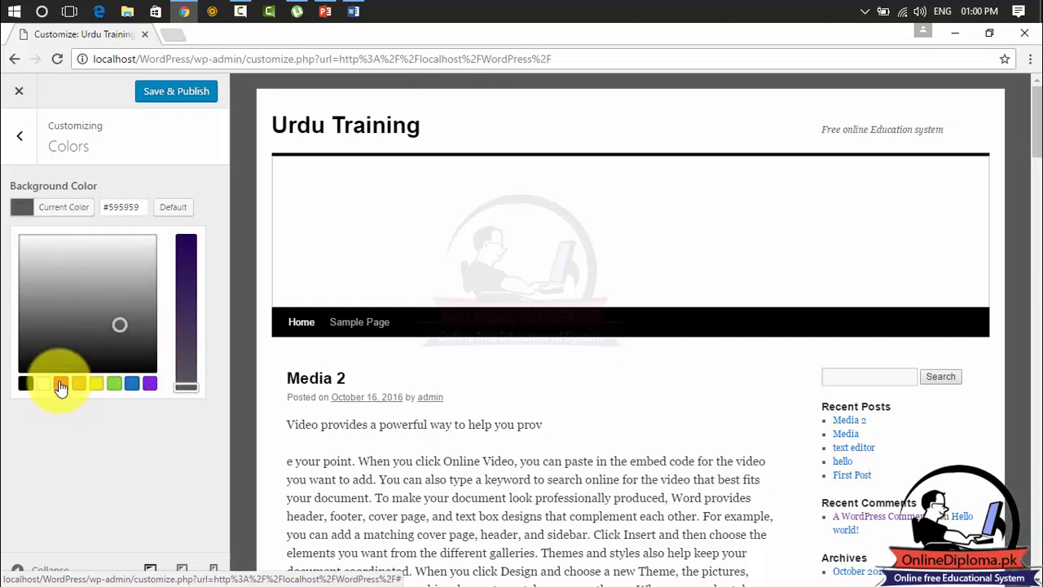
{"action": "left_click", "coordinate": [60, 383]}
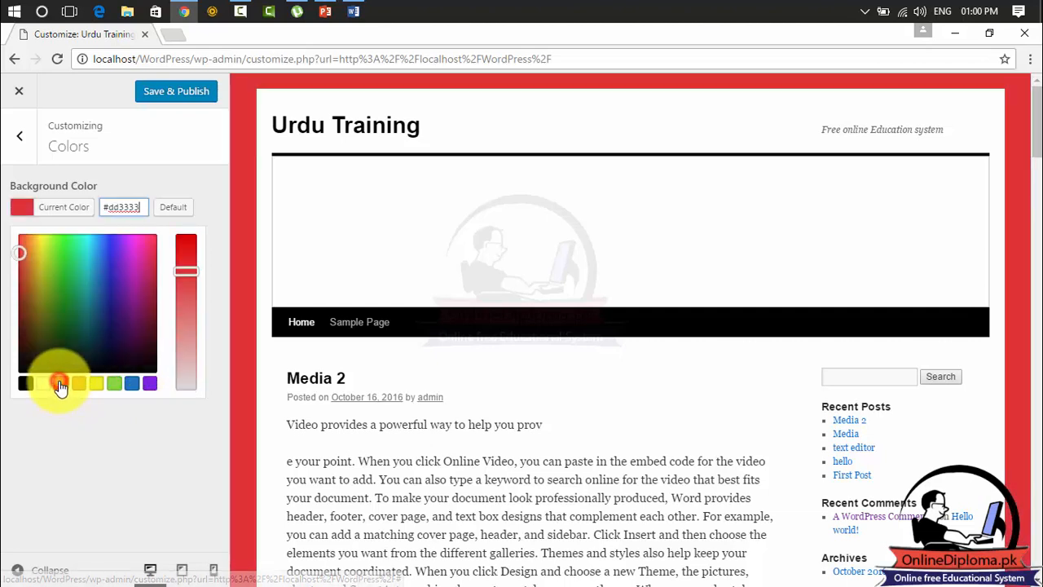
{"action": "left_click", "coordinate": [24, 252]}
{"action": "left_click_drag", "start_coordinate": [24, 253], "coordinate": [22, 275]}
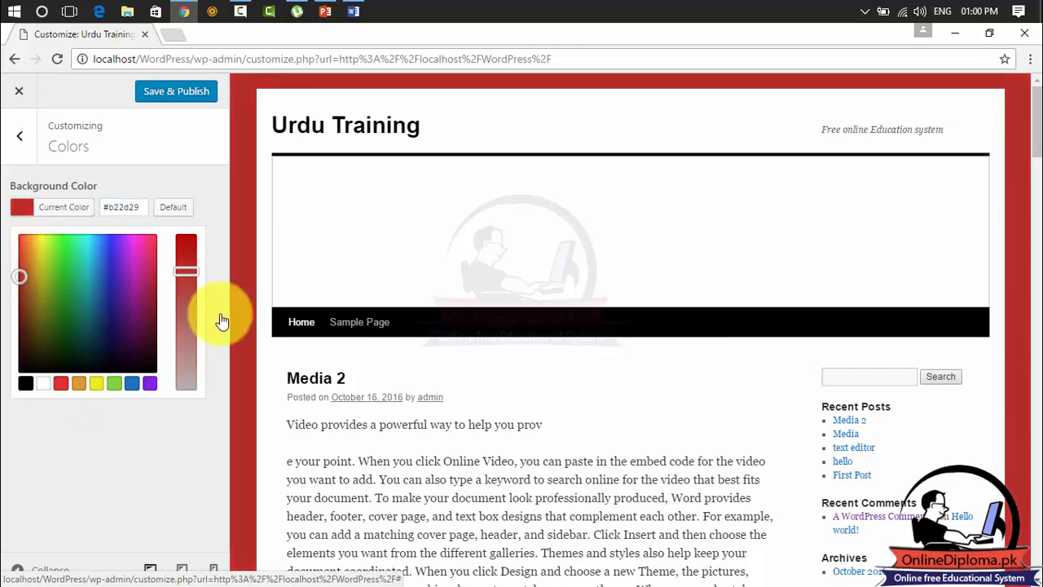
{"action": "mouse_move", "coordinate": [1034, 139]}
{"action": "left_mouse_down"}
{"action": "mouse_move", "coordinate": [1035, 530]}
{"action": "mouse_move", "coordinate": [1028, 136]}
{"action": "left_mouse_up"}
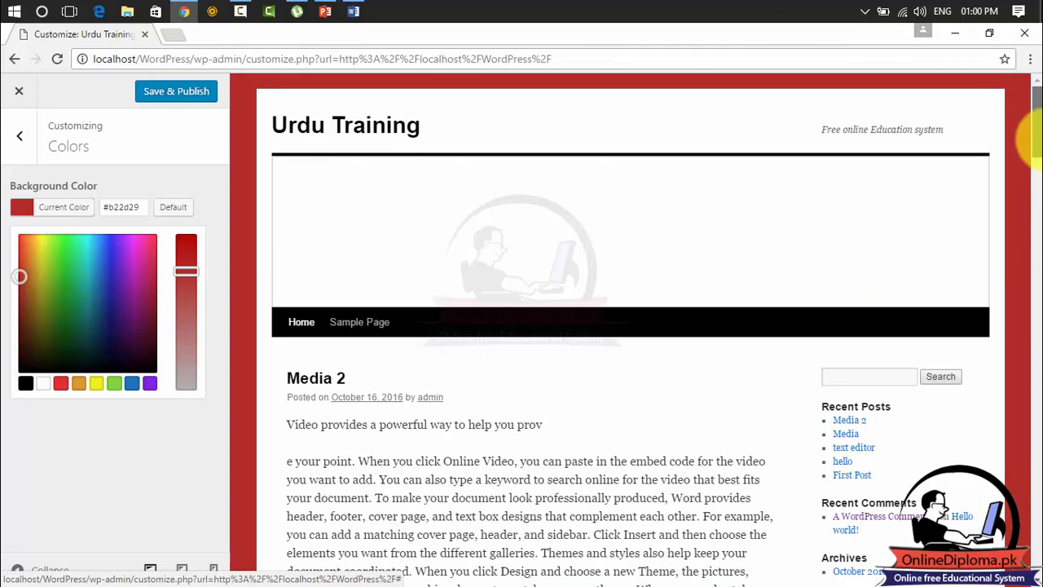
{"action": "left_click", "coordinate": [176, 209]}
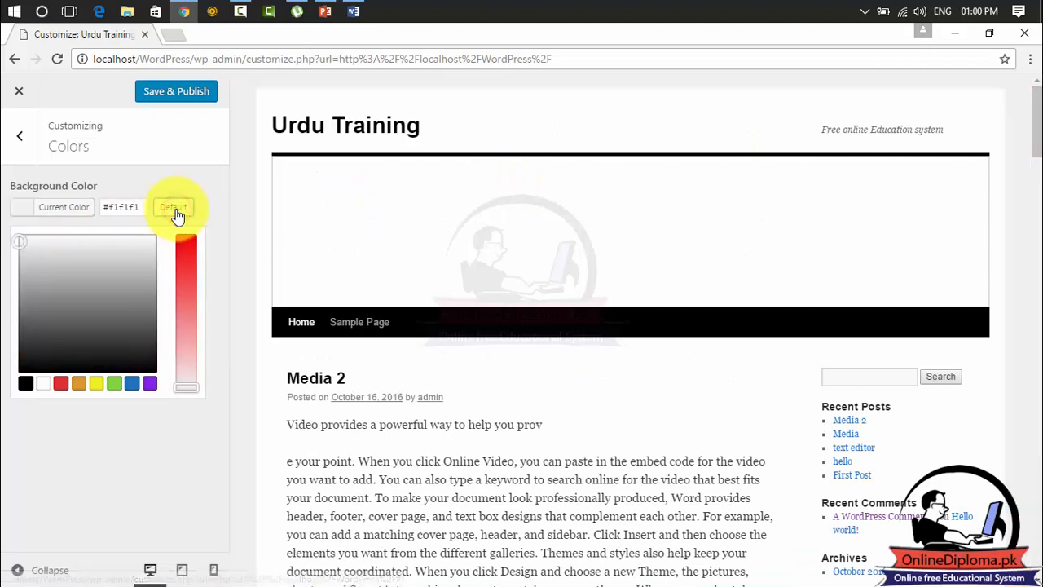
Set the site's background color to light red #dd5858 and return to the customizer overview
{"action": "left_click", "coordinate": [60, 384]}
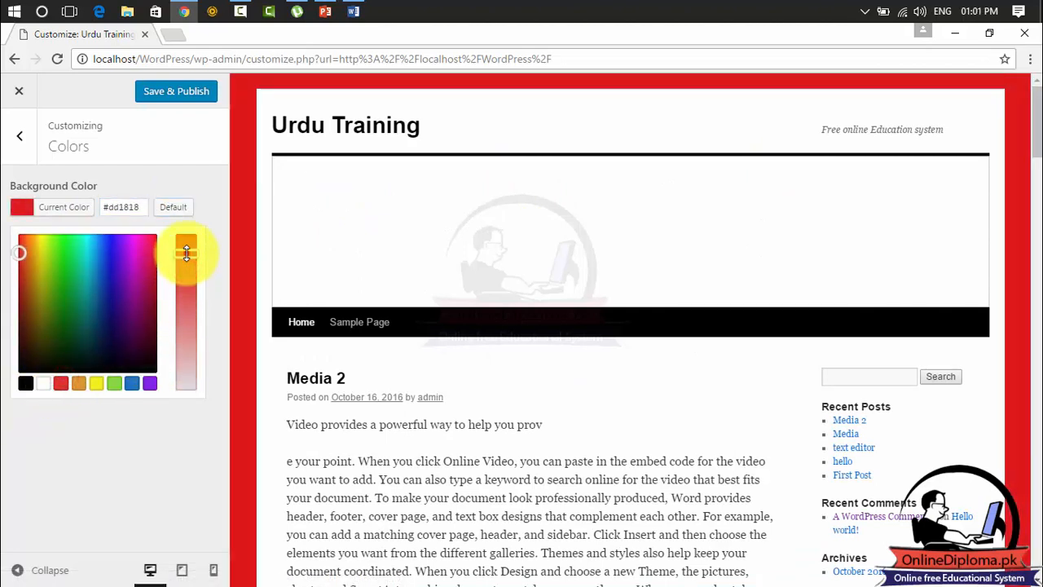
{"action": "left_click_drag", "start_coordinate": [186, 254], "coordinate": [184, 299]}
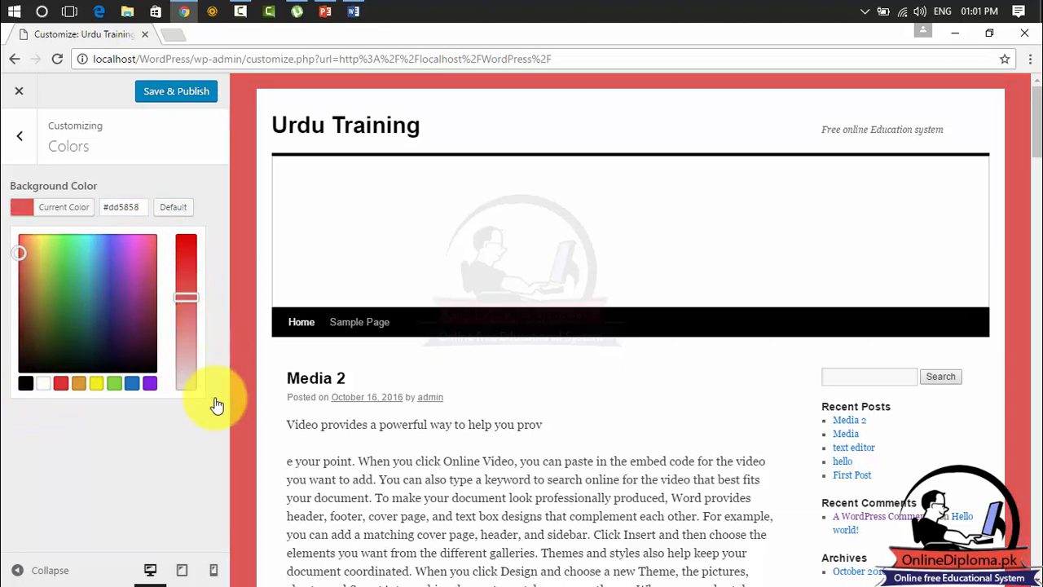
{"action": "left_click", "coordinate": [16, 140]}
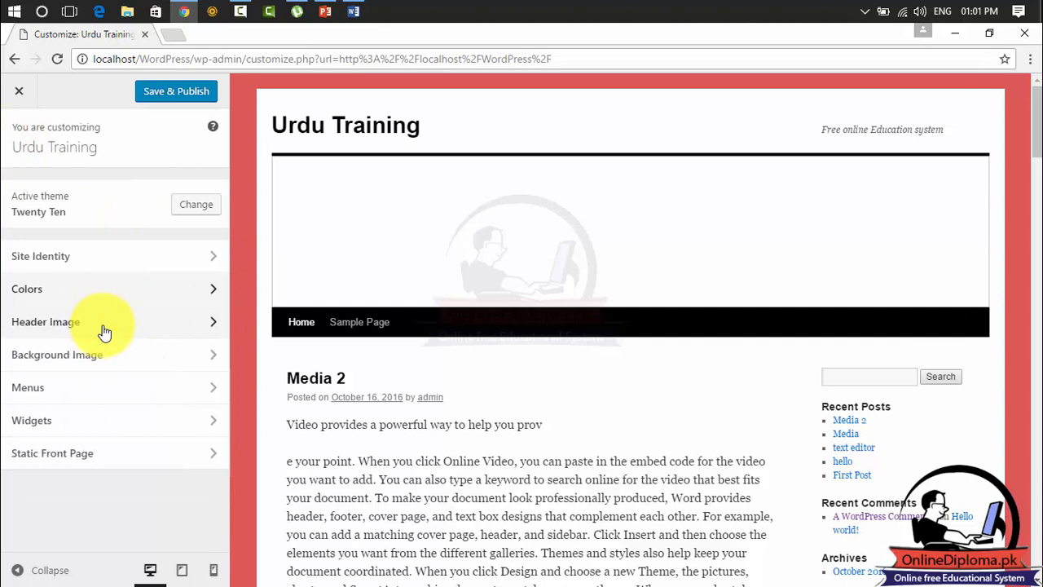
Try the suggested snowy forest, white blossom and red ornament pictures as the site's header image
{"action": "left_click", "coordinate": [174, 334]}
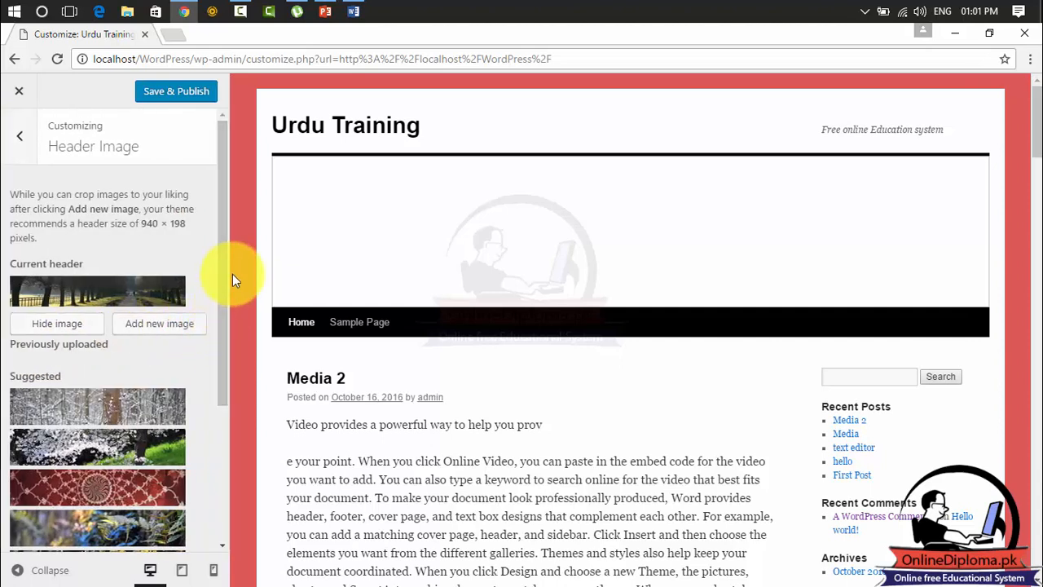
{"action": "left_click", "coordinate": [143, 407]}
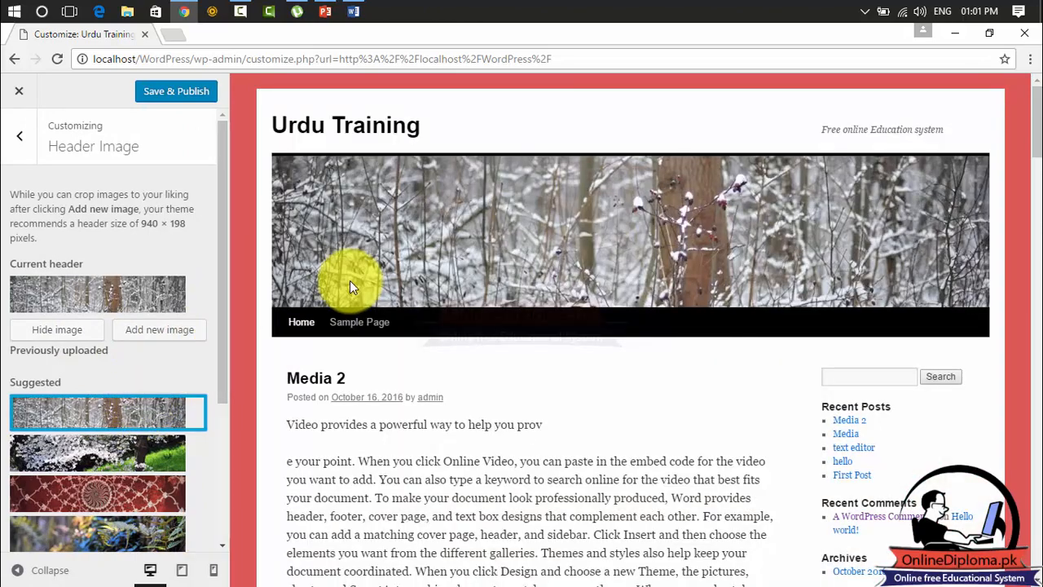
{"action": "left_click", "coordinate": [143, 461]}
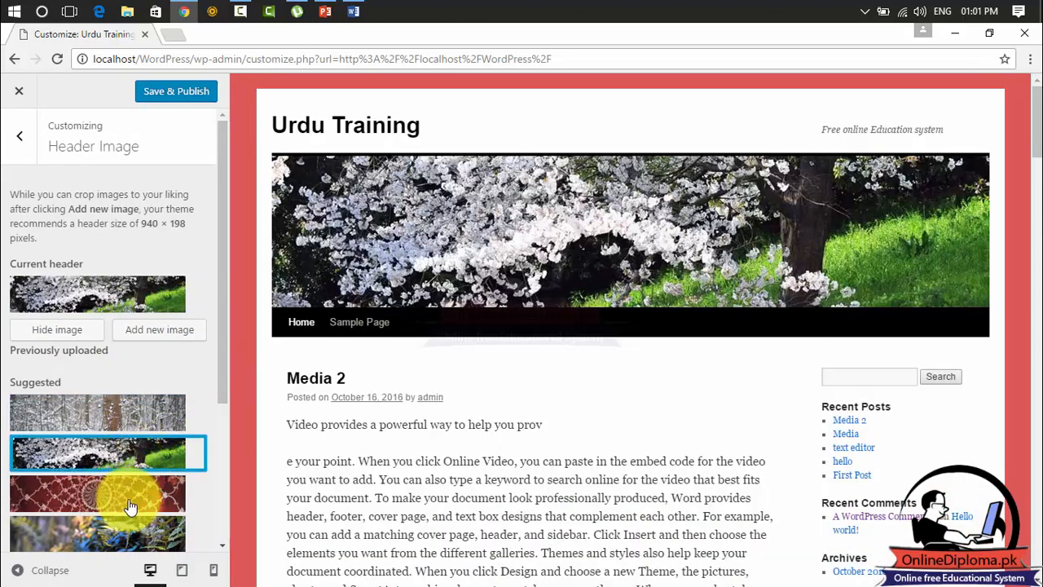
{"action": "left_click", "coordinate": [131, 501]}
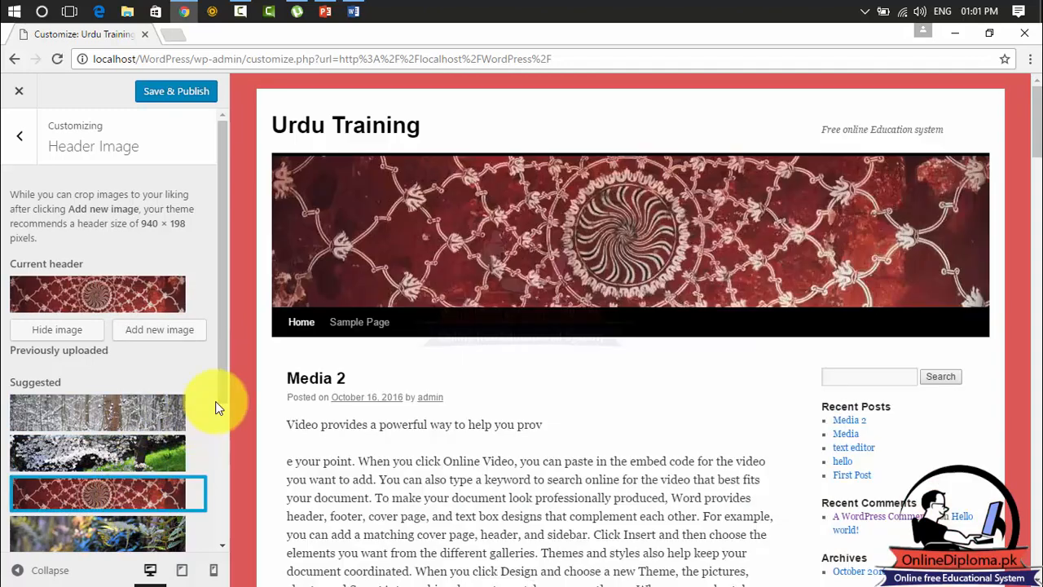
Try the sunset and tree-lined path headers, and apply the suggested watercolor header with the WordPress logo
{"action": "left_click_drag", "start_coordinate": [227, 378], "coordinate": [222, 534]}
{"action": "left_click", "coordinate": [126, 477]}
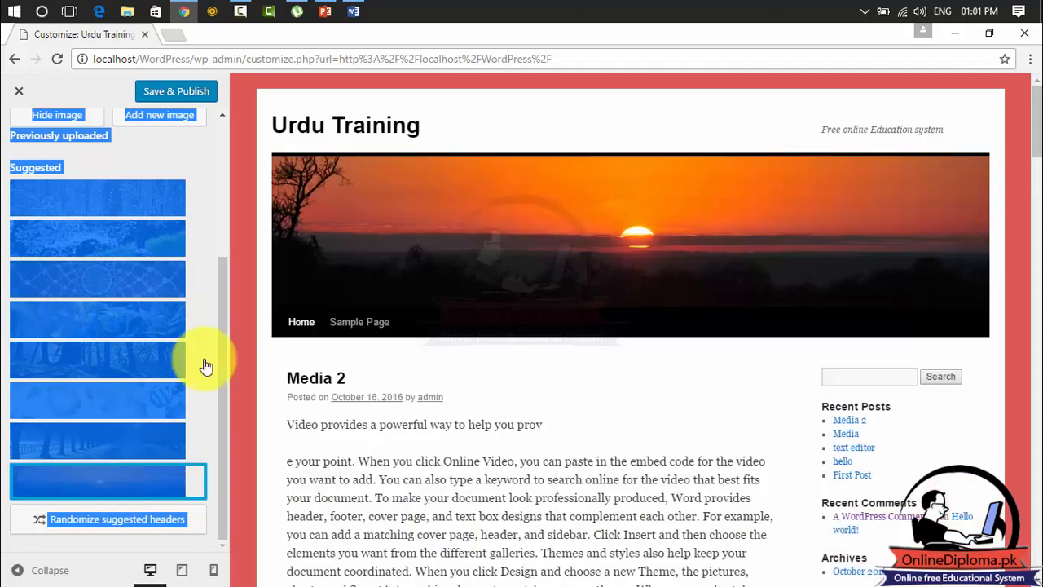
{"action": "left_click", "coordinate": [208, 356]}
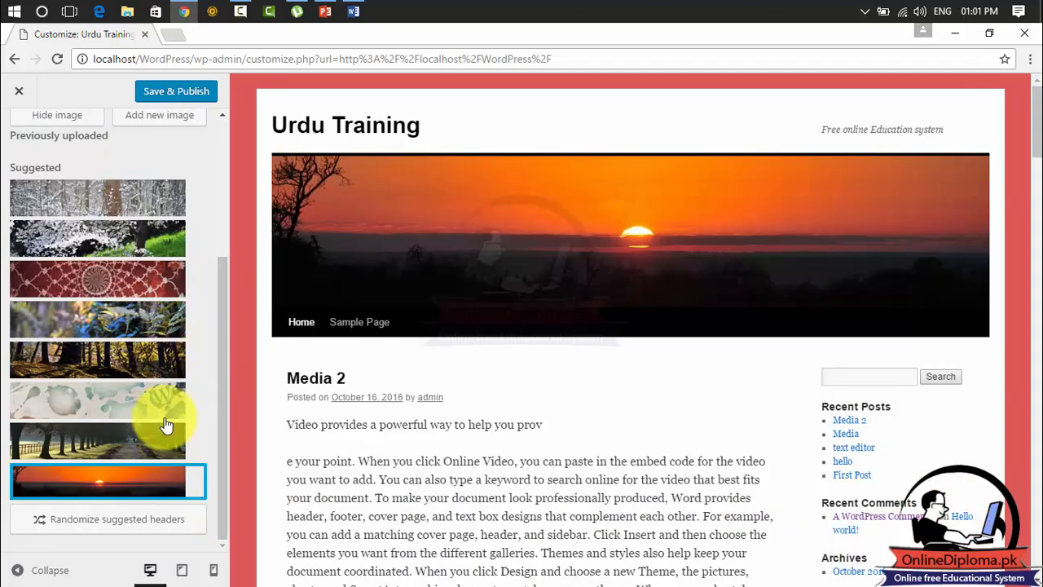
{"action": "left_click", "coordinate": [140, 439]}
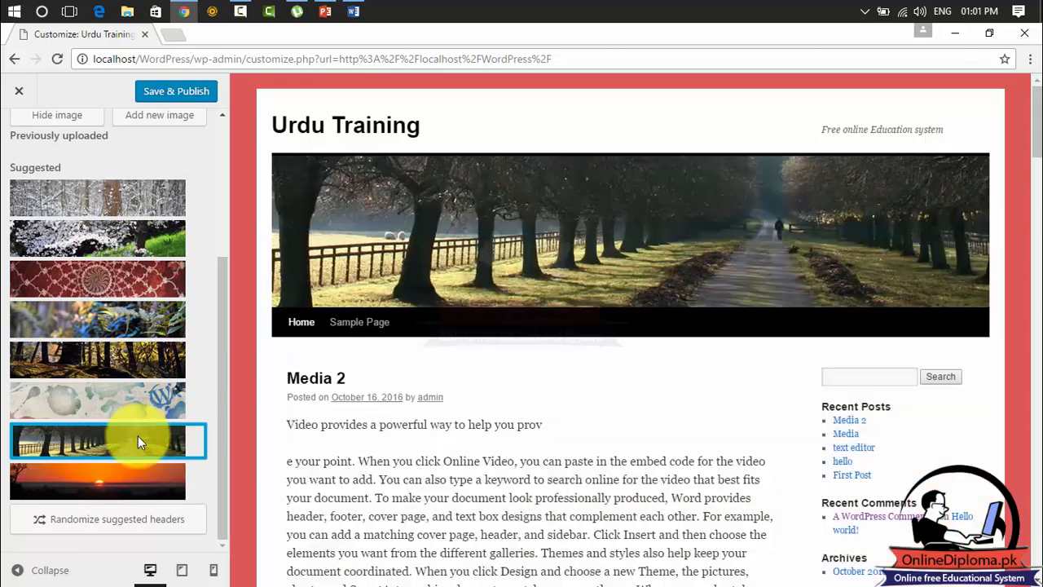
{"action": "left_click", "coordinate": [120, 485]}
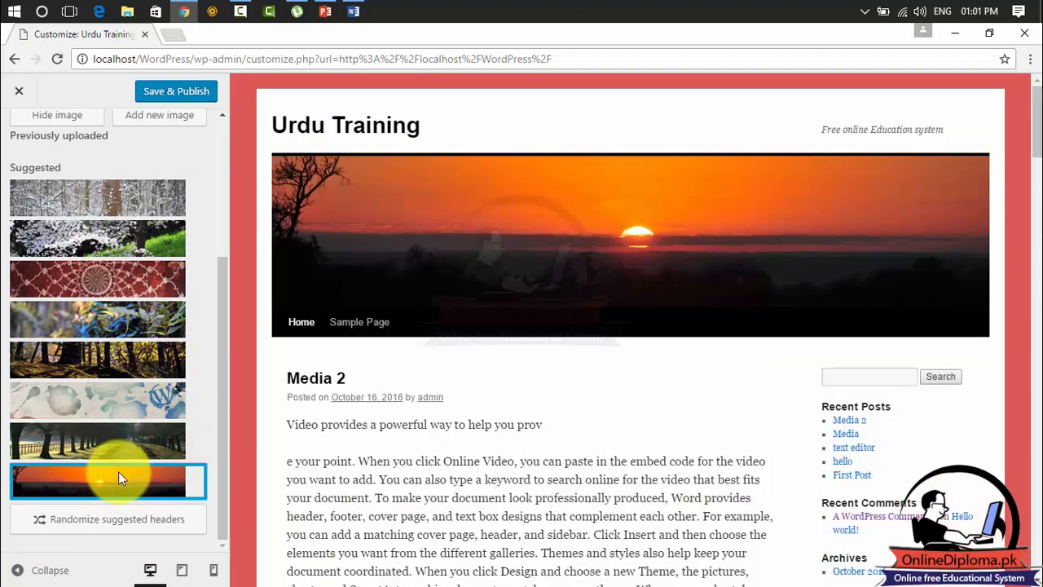
{"action": "left_click", "coordinate": [112, 403]}
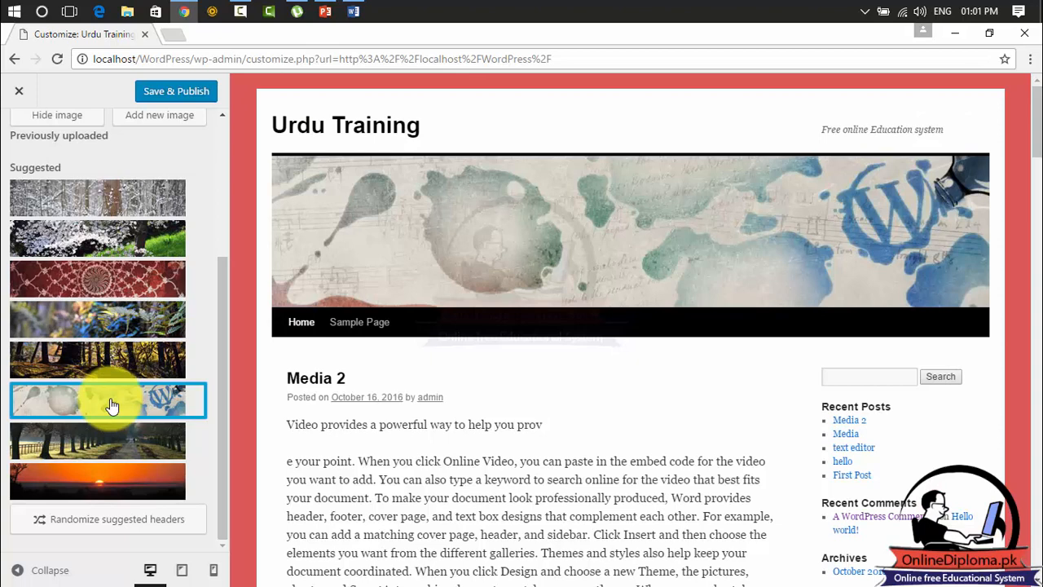
Use 315190_ee1d.jpg from the media library as the header image, cropped around the blog monitor, and return to the customizer overview
{"action": "left_click_drag", "start_coordinate": [221, 344], "coordinate": [224, 201]}
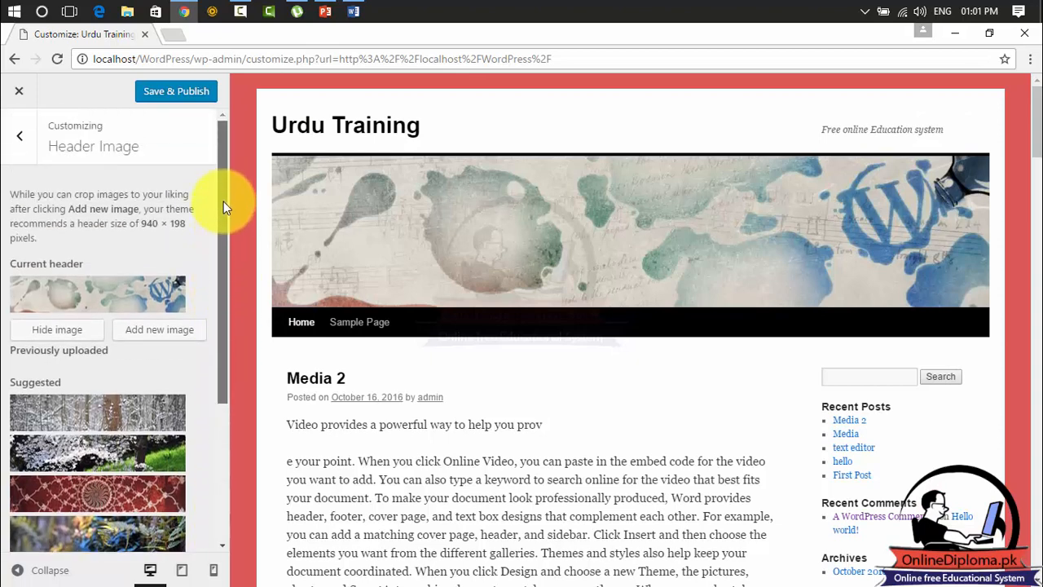
{"action": "left_click", "coordinate": [144, 331]}
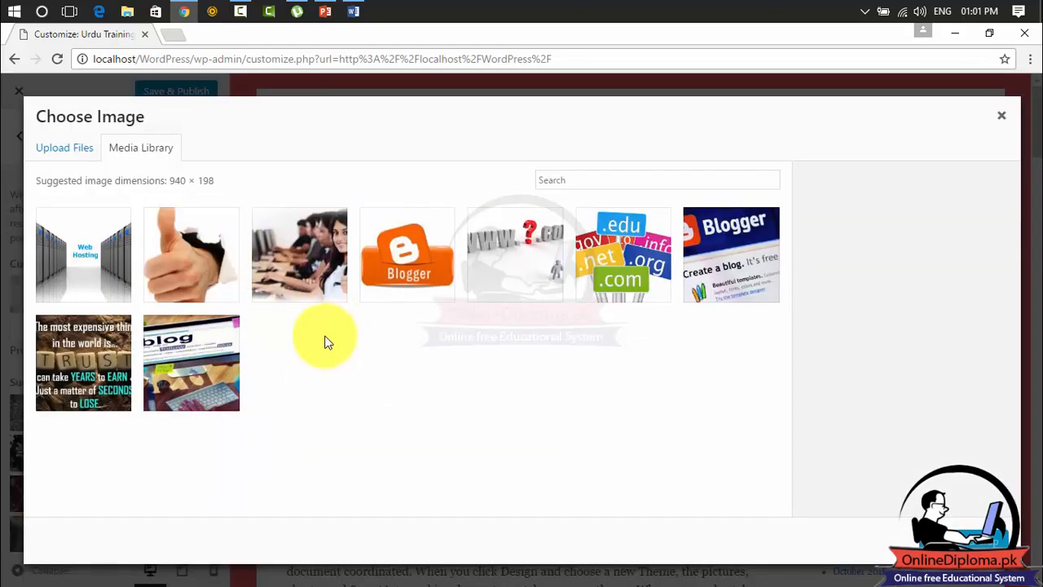
{"action": "left_click", "coordinate": [217, 362]}
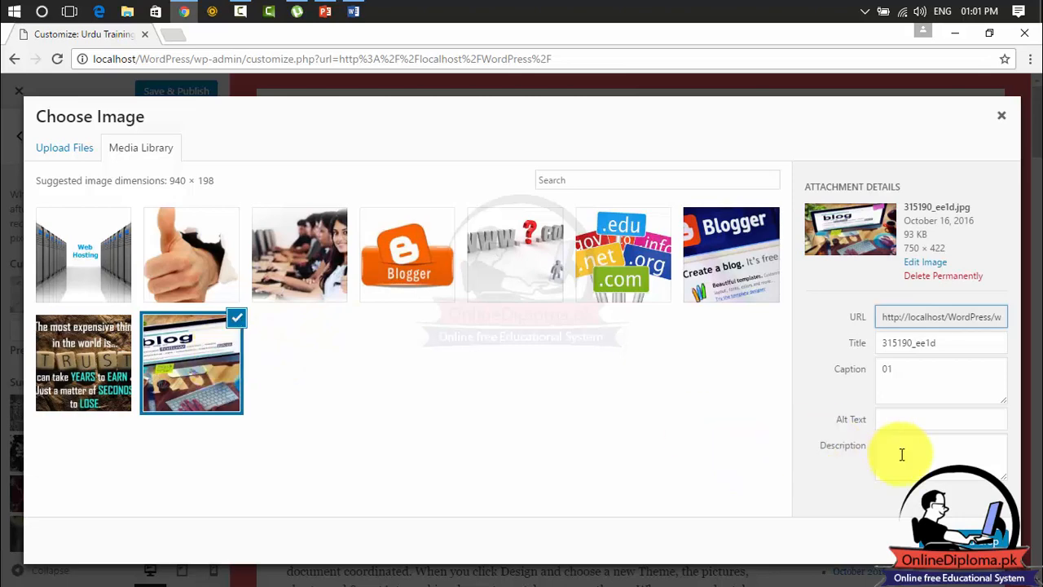
{"action": "left_click", "coordinate": [970, 541]}
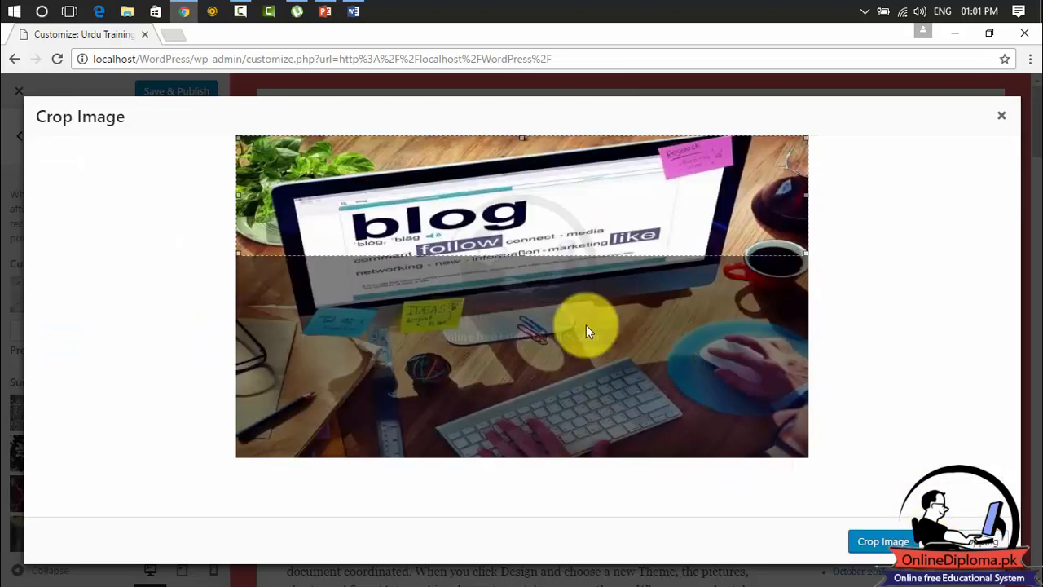
{"action": "left_click_drag", "start_coordinate": [552, 234], "coordinate": [552, 269]}
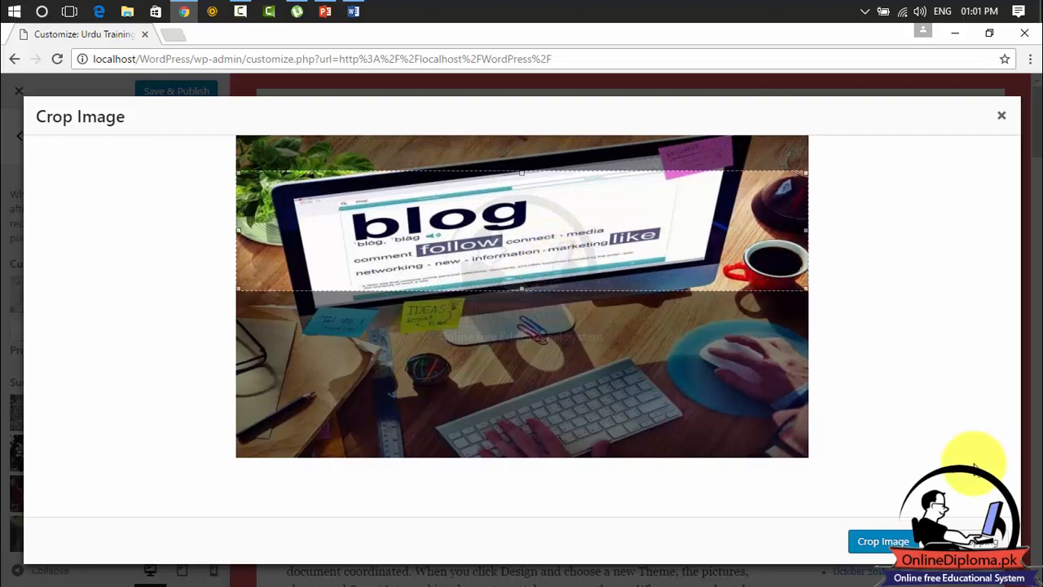
{"action": "left_click", "coordinate": [880, 541]}
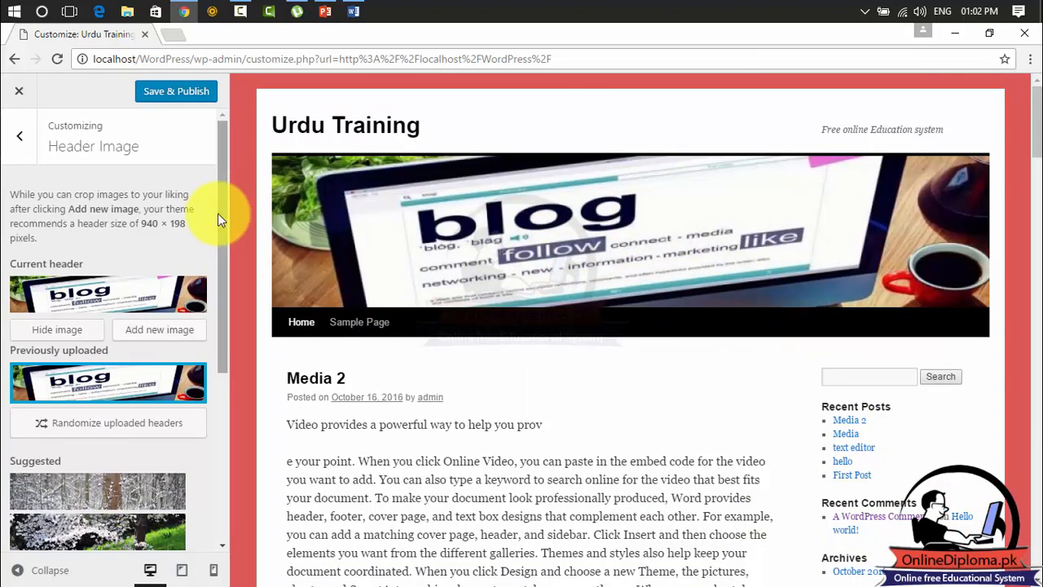
{"action": "left_click", "coordinate": [20, 136]}
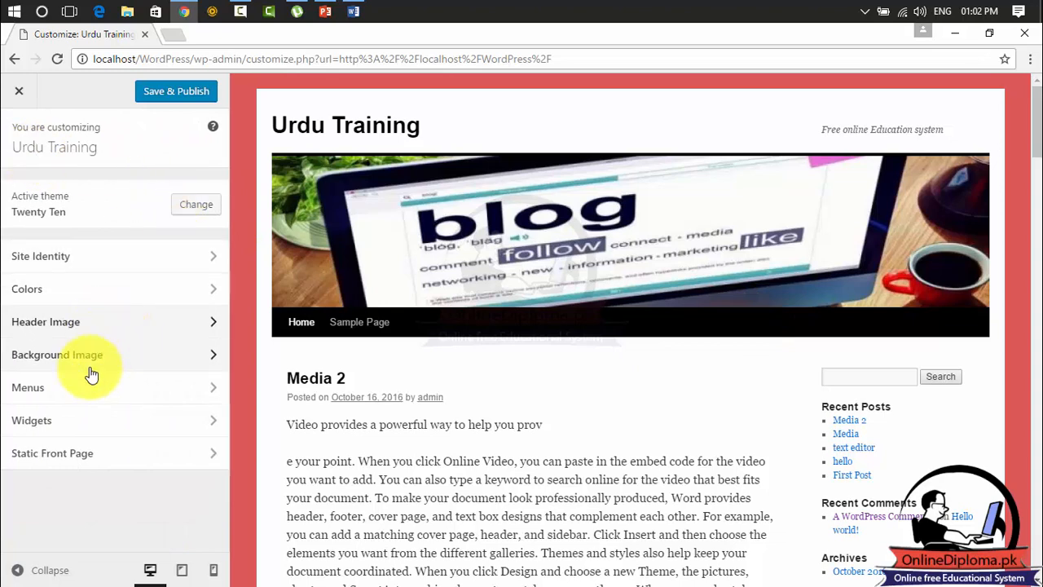
Try download.jpg from the media library as the site's background image and return to the customizer overview
{"action": "left_click", "coordinate": [203, 353]}
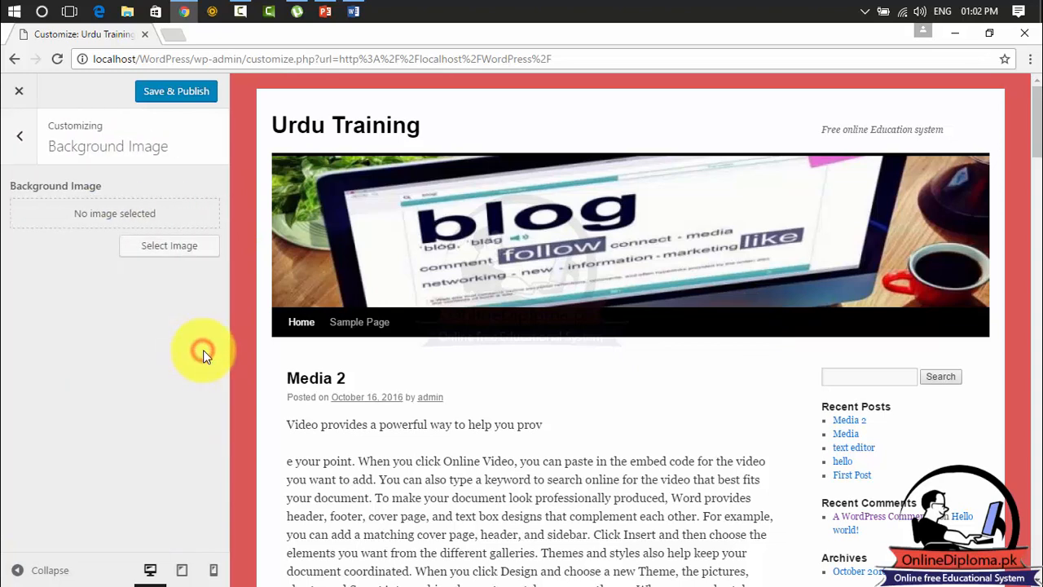
{"action": "left_click", "coordinate": [170, 246]}
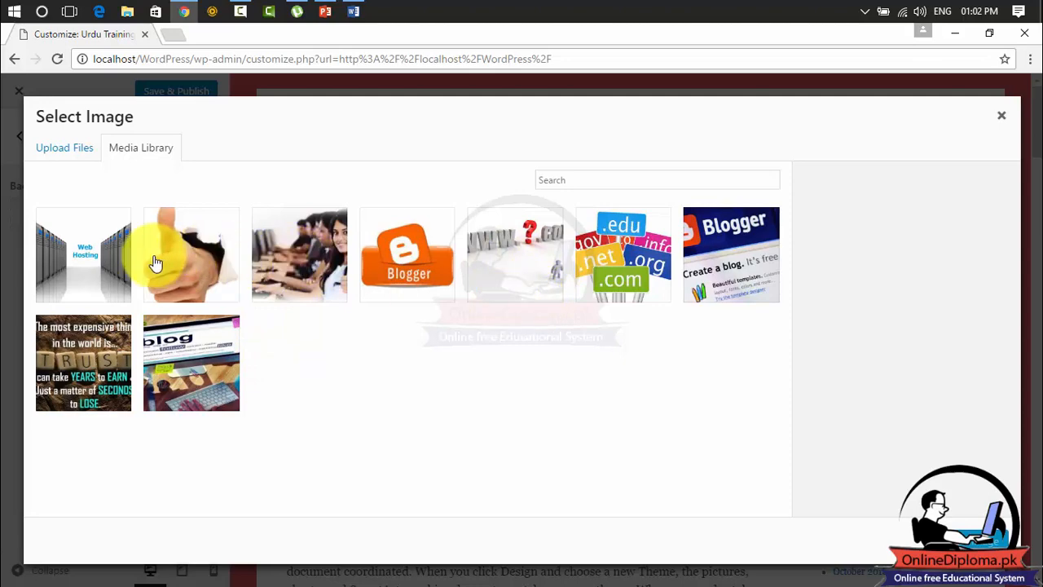
{"action": "left_click", "coordinate": [297, 241]}
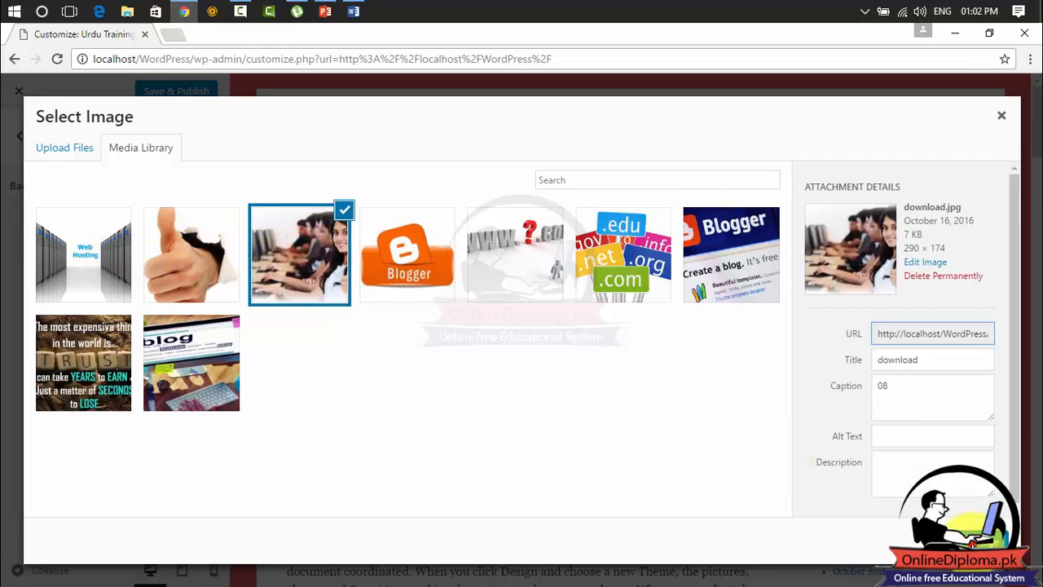
{"action": "left_click", "coordinate": [974, 539]}
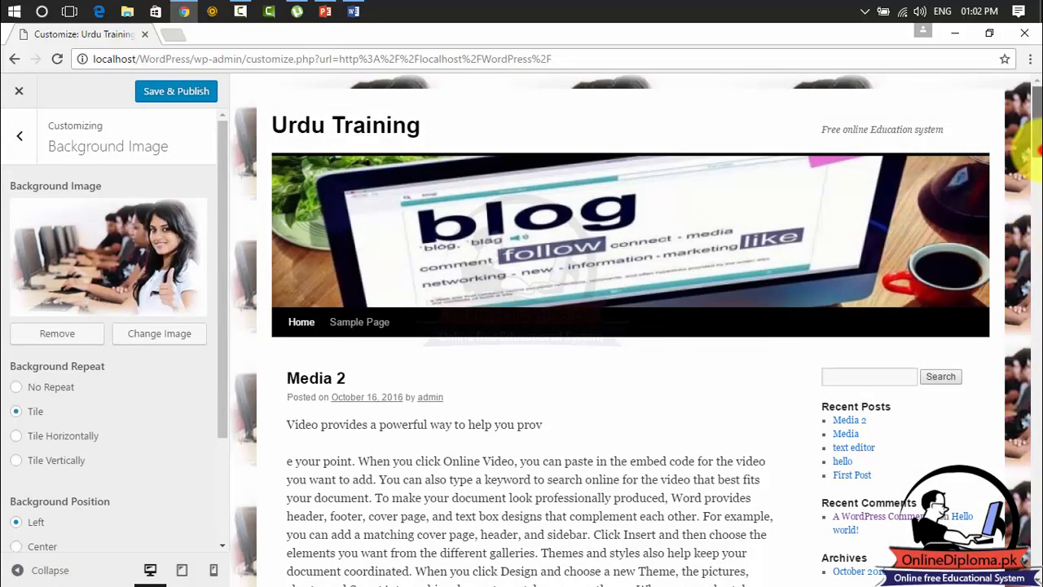
{"action": "mouse_move", "coordinate": [1035, 147]}
{"action": "left_mouse_down"}
{"action": "mouse_move", "coordinate": [1031, 562]}
{"action": "mouse_move", "coordinate": [1025, 135]}
{"action": "left_mouse_up"}
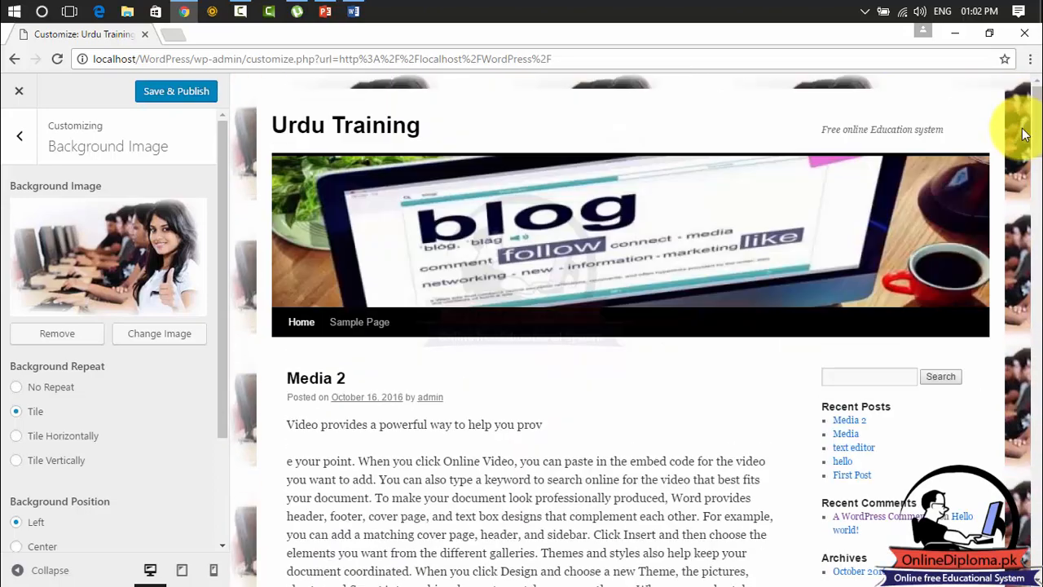
{"action": "left_click", "coordinate": [22, 137]}
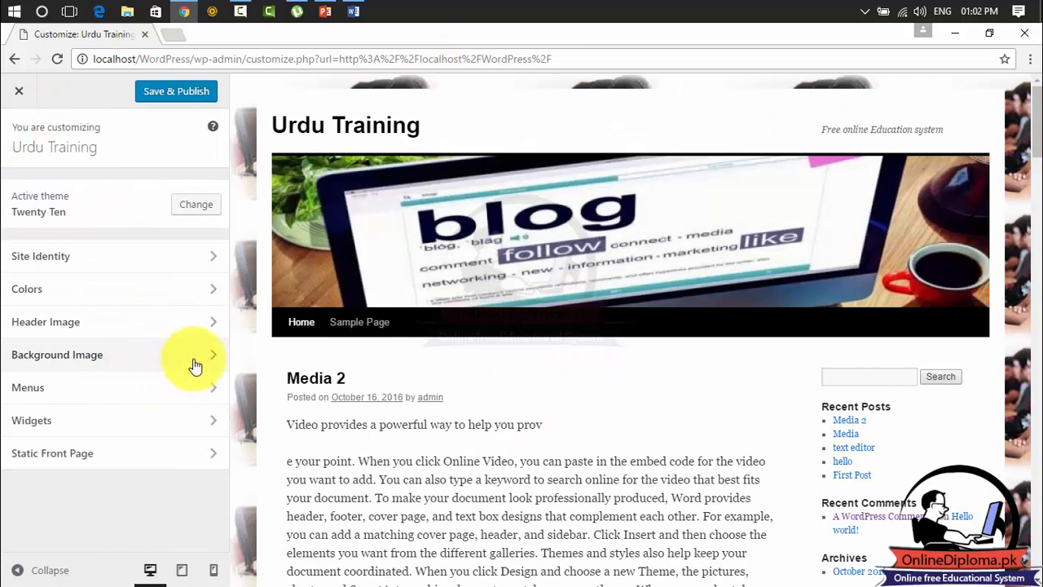
{"action": "left_click", "coordinate": [130, 393]}
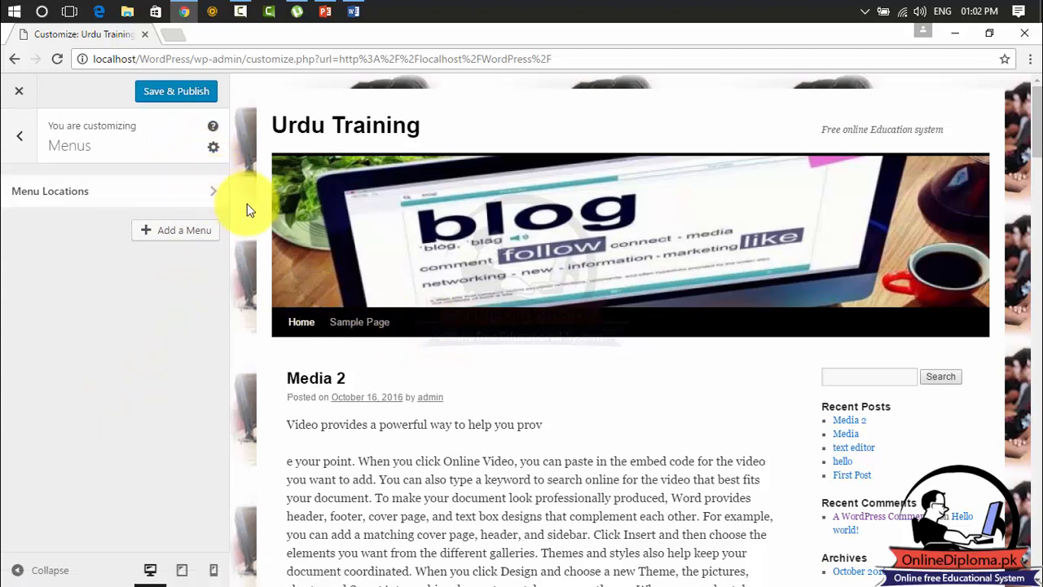
{"action": "left_click", "coordinate": [14, 144]}
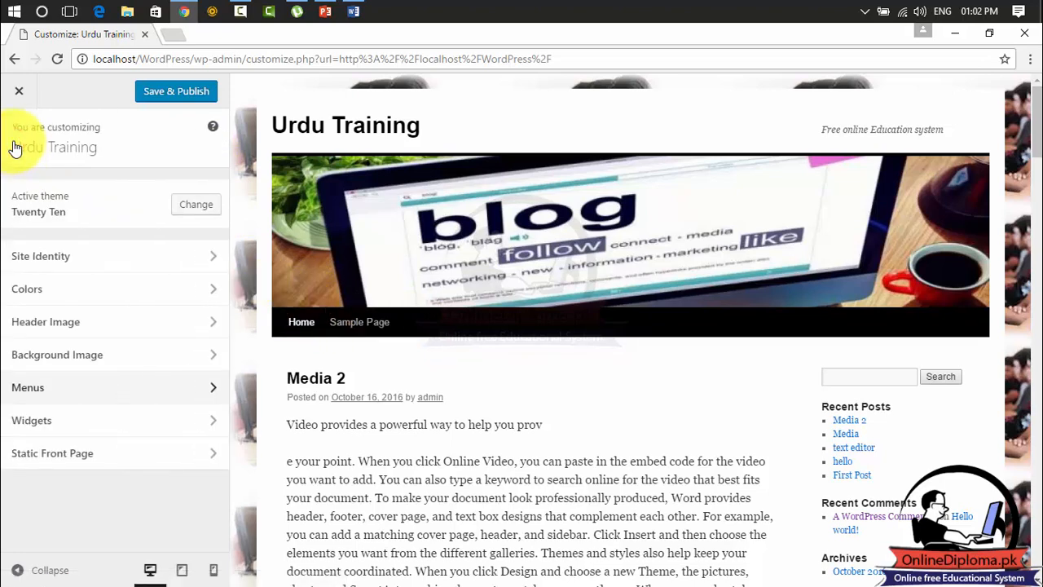
Remove the Search widget from the Primary Widget Area
{"action": "left_click", "coordinate": [142, 426]}
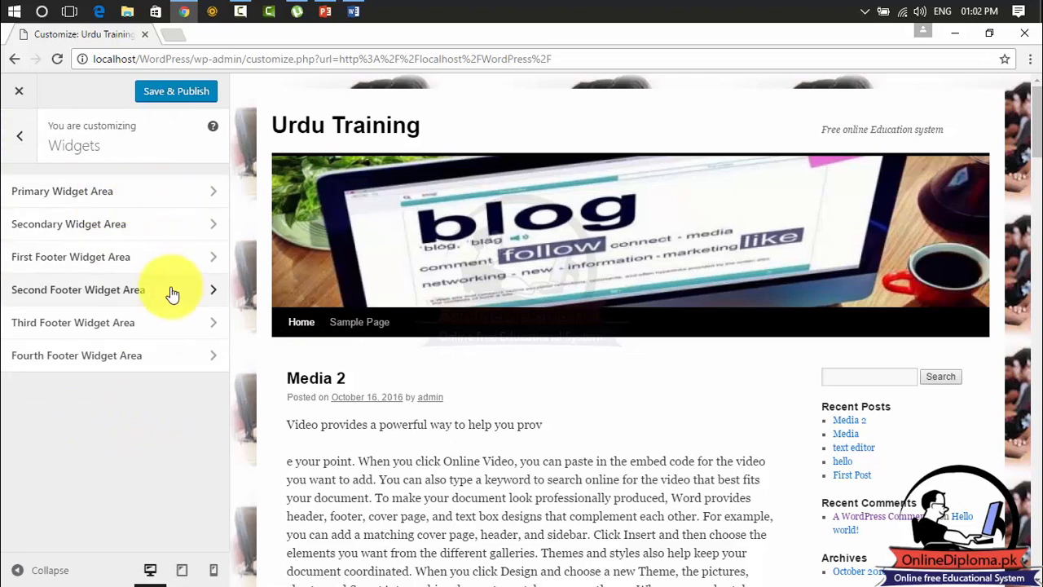
{"action": "left_click", "coordinate": [167, 326]}
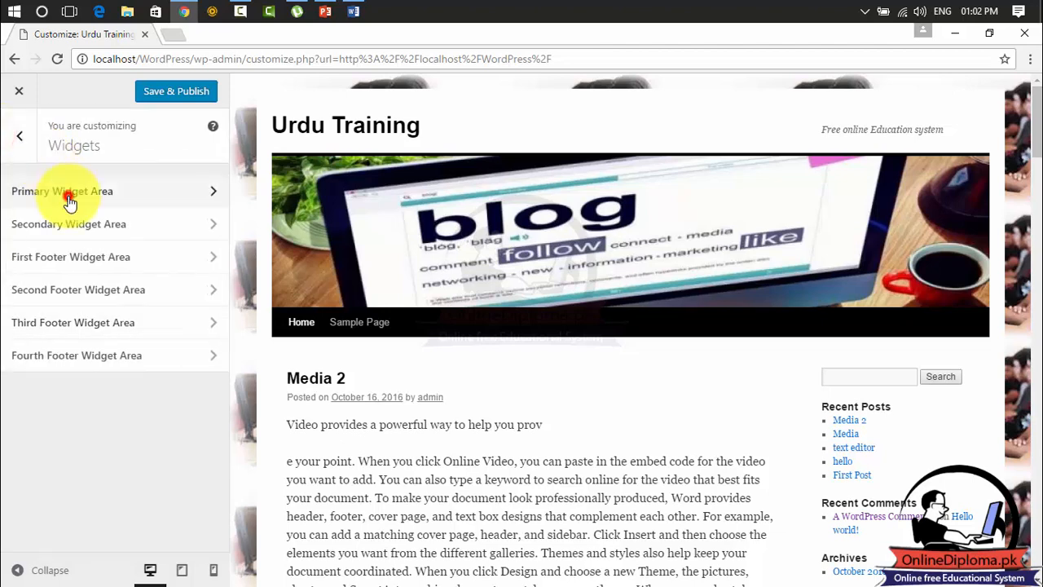
{"action": "left_click", "coordinate": [65, 192]}
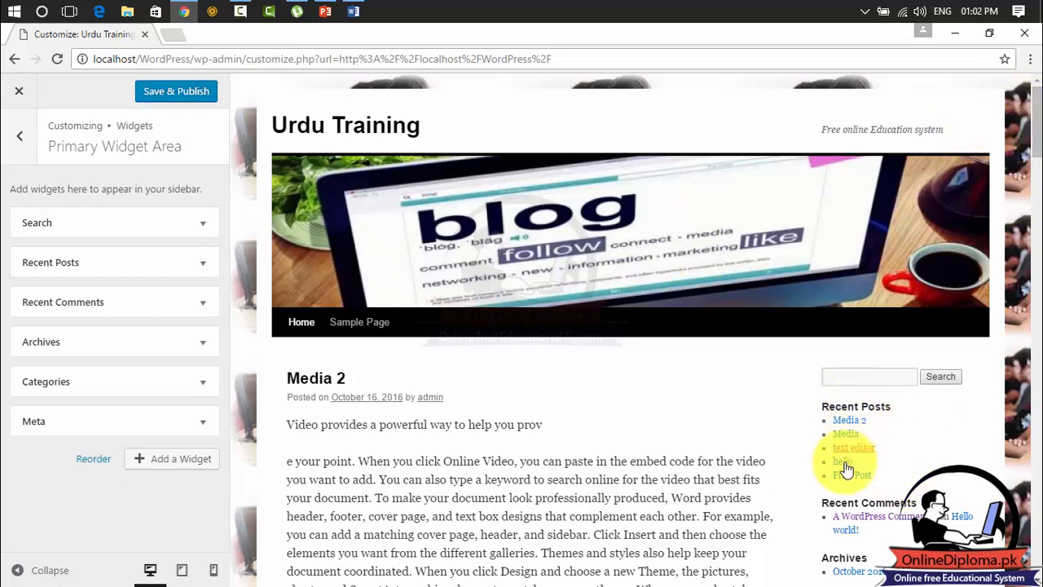
{"action": "left_click", "coordinate": [203, 223]}
{"action": "left_click", "coordinate": [36, 301]}
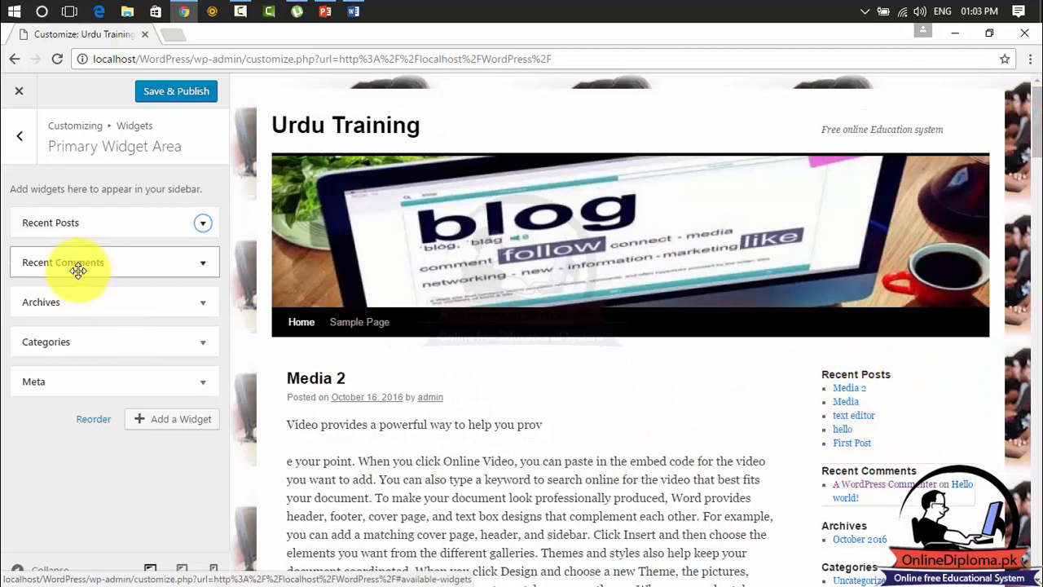
Reorder the primary widgets with Categories first and Archives second, and return to the customizer overview
{"action": "left_click_drag", "start_coordinate": [70, 342], "coordinate": [77, 215]}
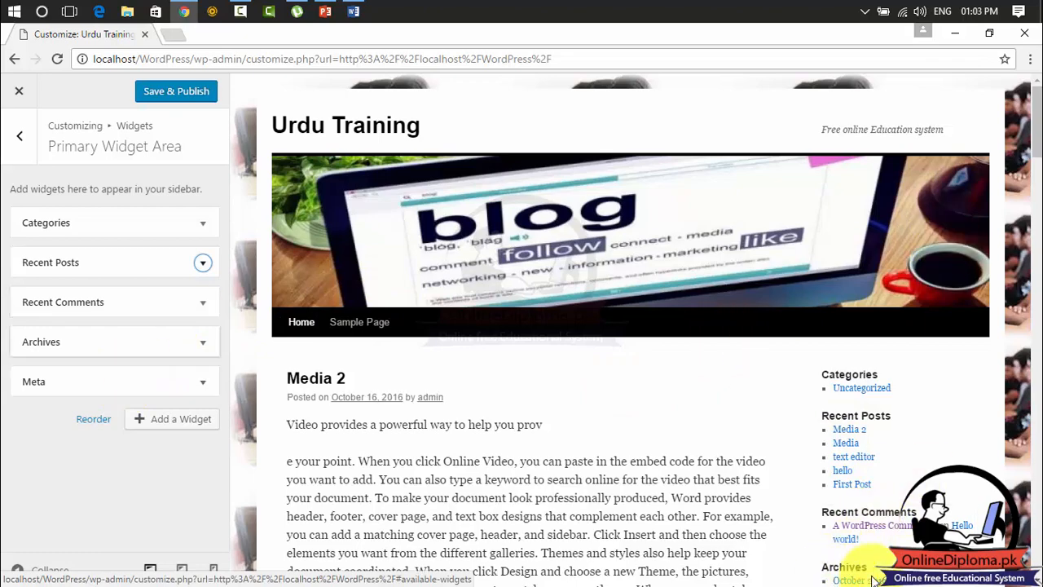
{"action": "left_click_drag", "start_coordinate": [65, 349], "coordinate": [63, 259]}
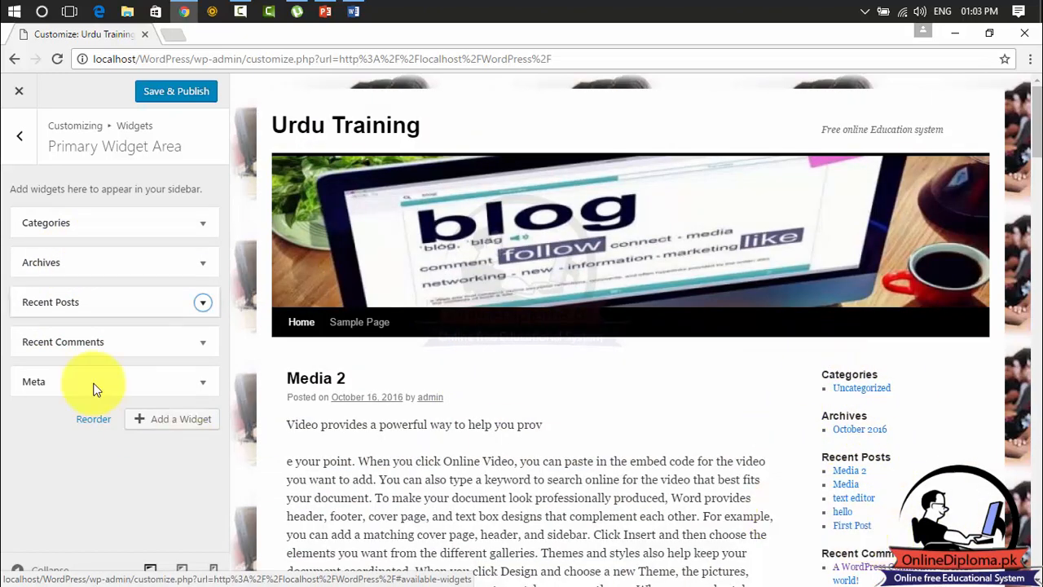
{"action": "left_click", "coordinate": [16, 140]}
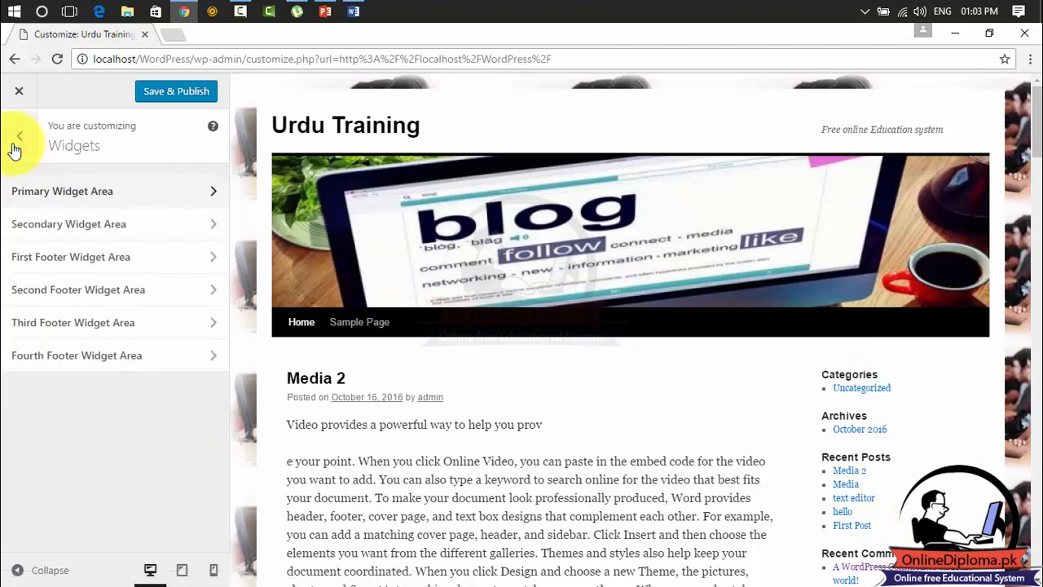
{"action": "left_click", "coordinate": [14, 144]}
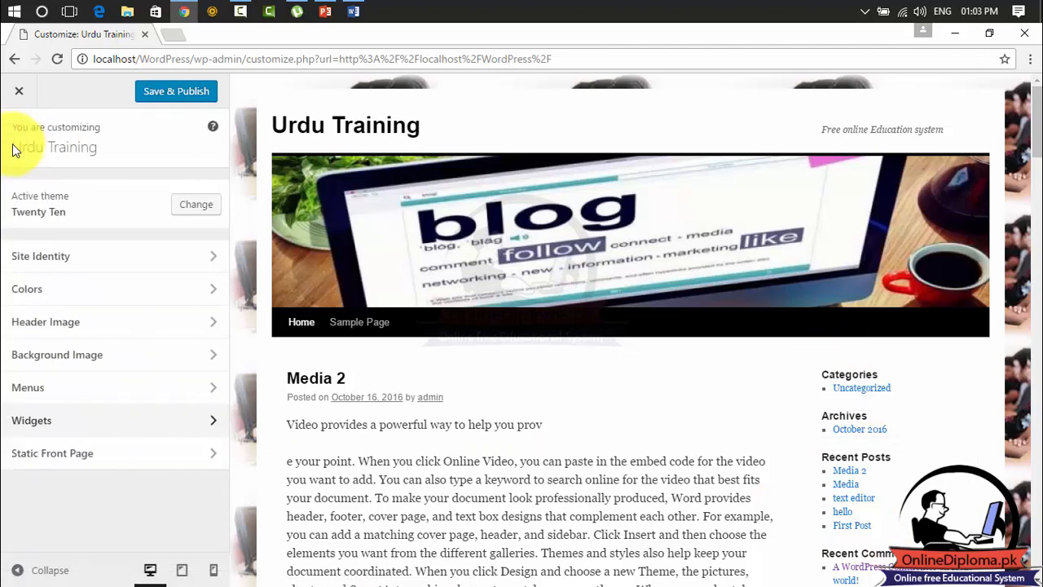
Try a static page as the front page display, switch back to the latest posts, and return to the customizer overview
{"action": "left_click", "coordinate": [115, 455]}
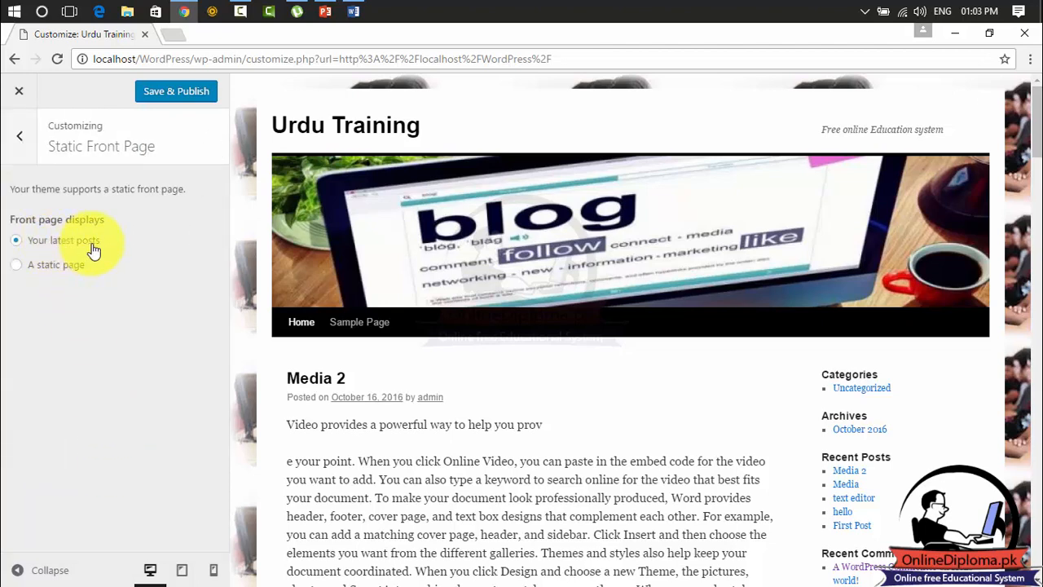
{"action": "left_click", "coordinate": [39, 264]}
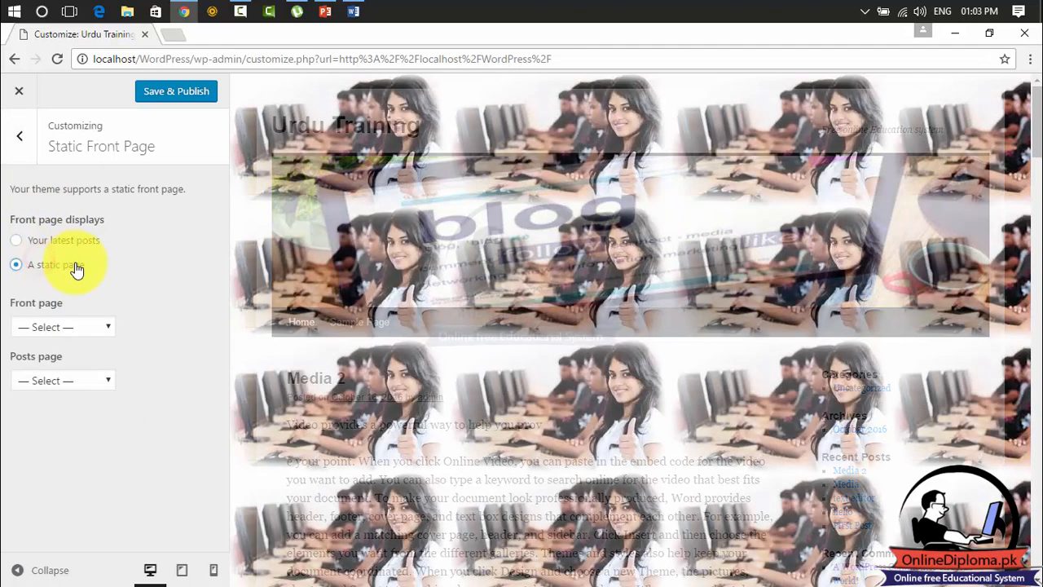
{"action": "left_click", "coordinate": [80, 338]}
{"action": "left_click", "coordinate": [80, 338]}
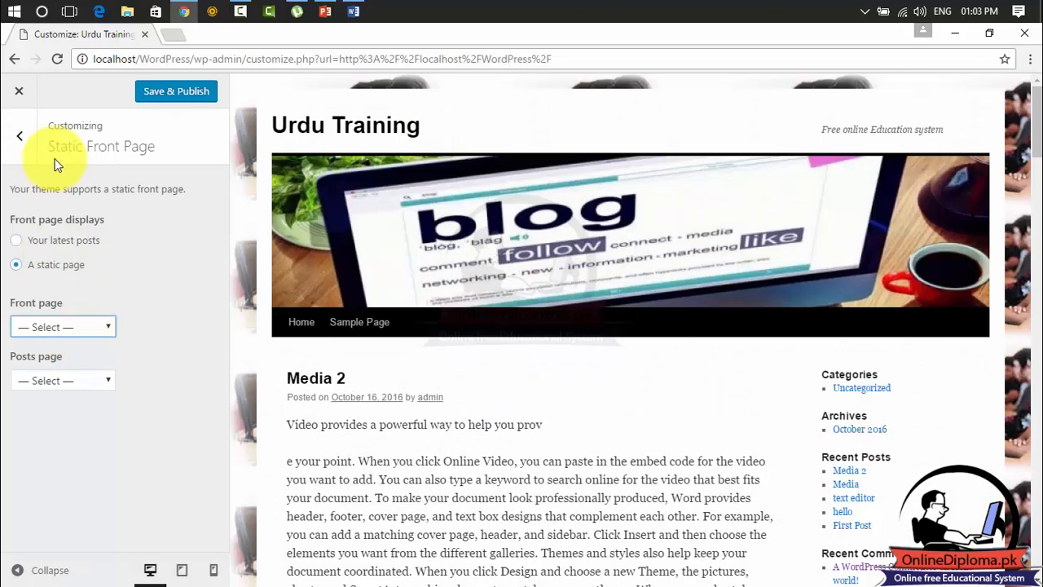
{"action": "left_click", "coordinate": [16, 240]}
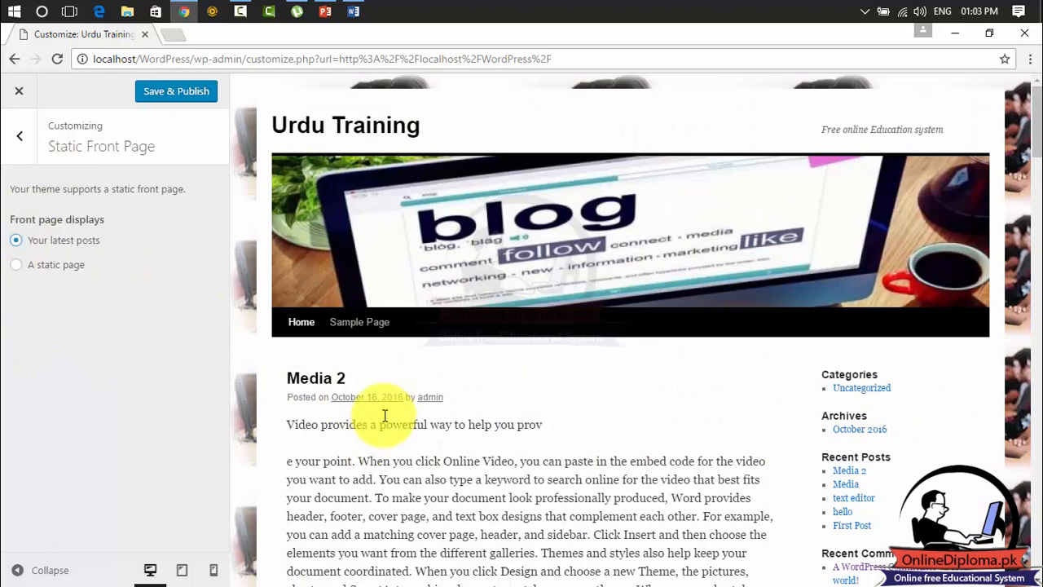
{"action": "left_click", "coordinate": [18, 90]}
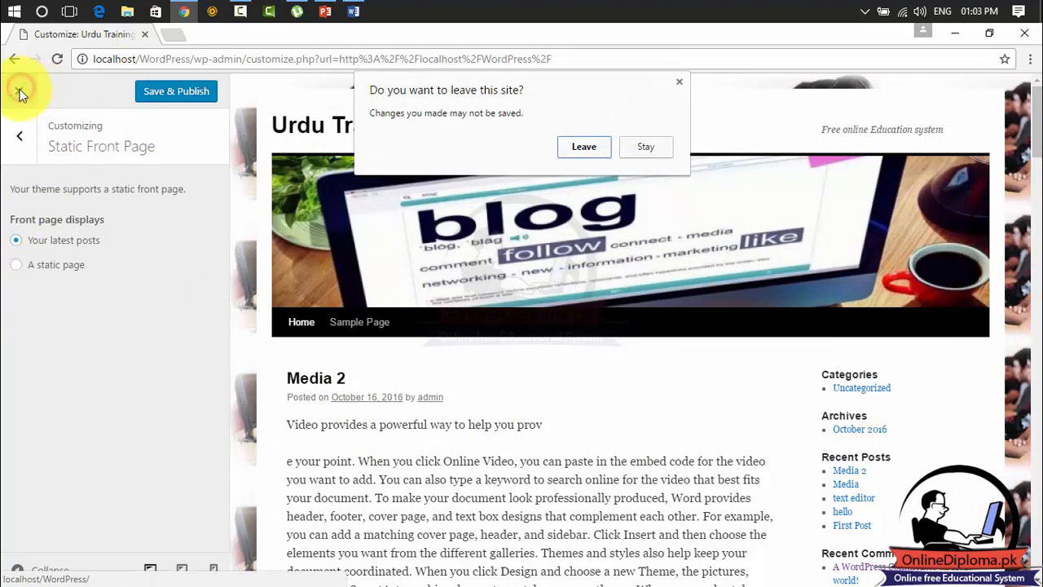
{"action": "left_click", "coordinate": [678, 83]}
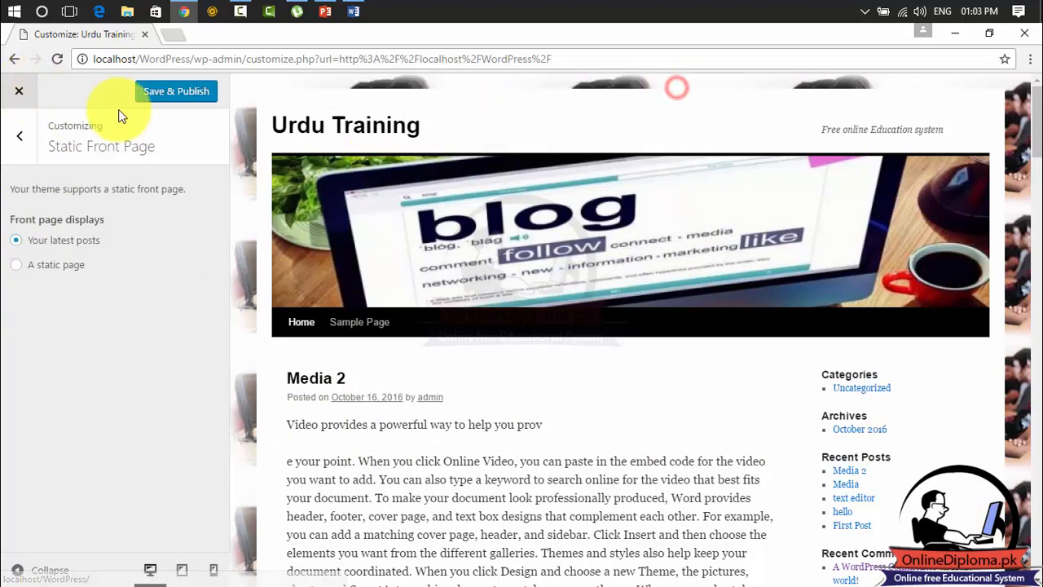
{"action": "left_click", "coordinate": [18, 136]}
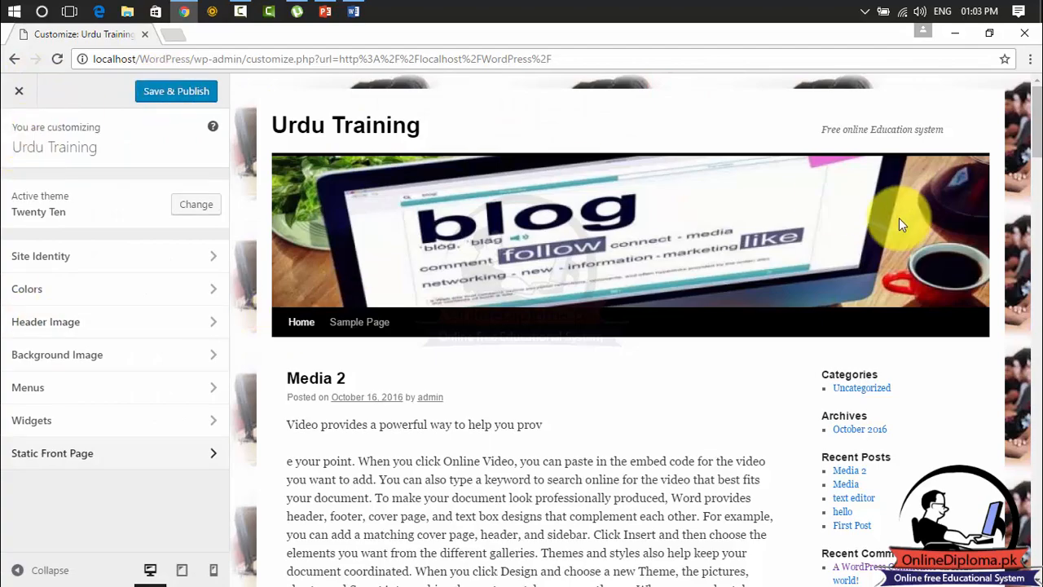
{"action": "left_click_drag", "start_coordinate": [1039, 114], "coordinate": [1036, 85]}
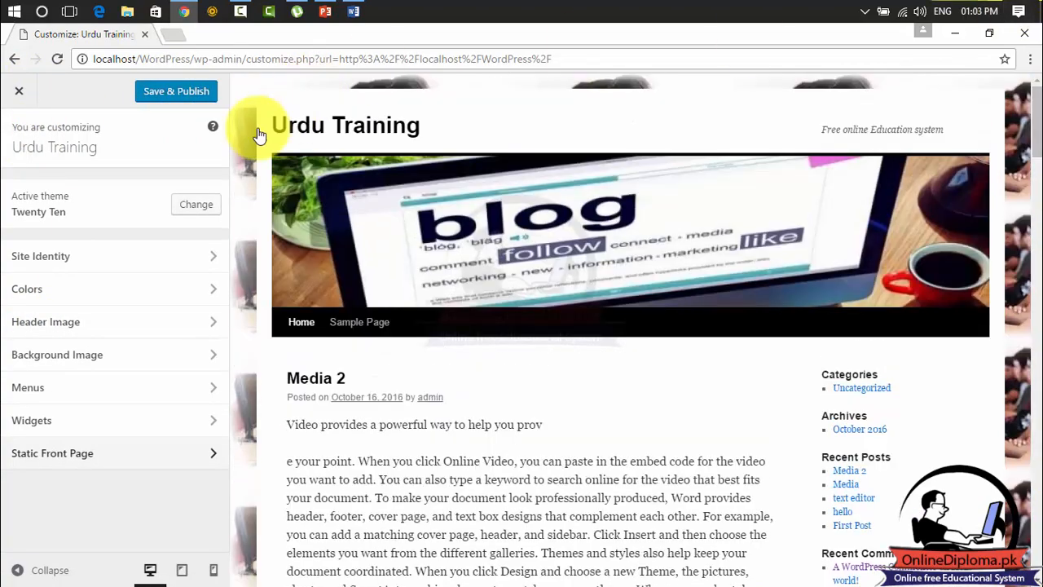
{"action": "left_click", "coordinate": [70, 295]}
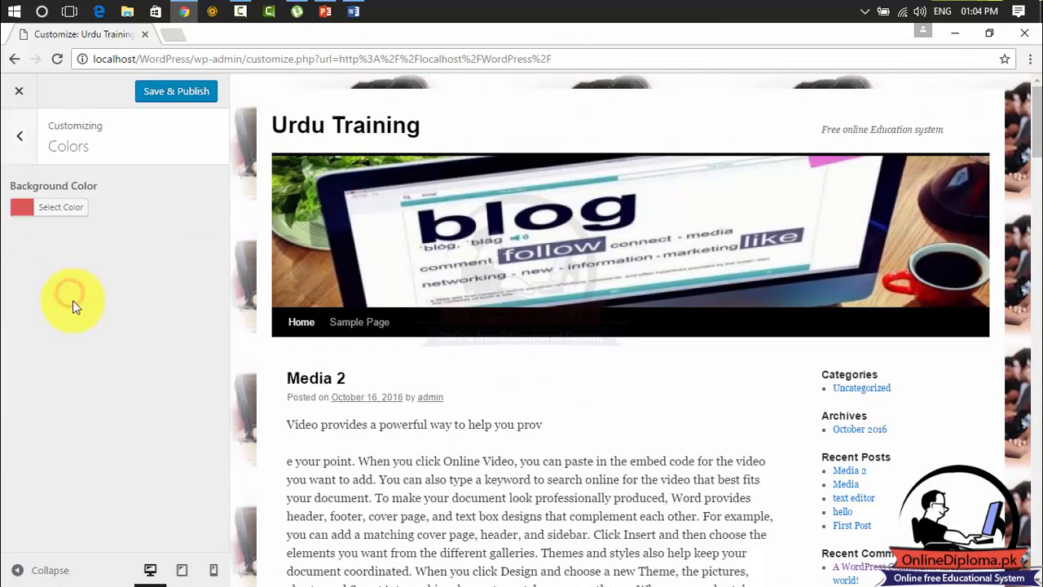
{"action": "left_click", "coordinate": [30, 207]}
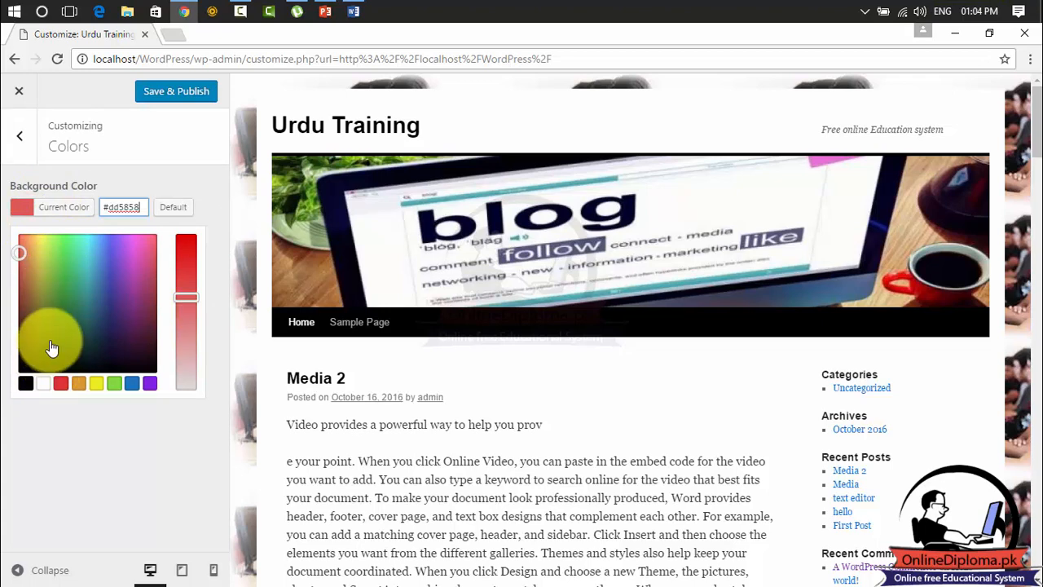
{"action": "left_click", "coordinate": [21, 137]}
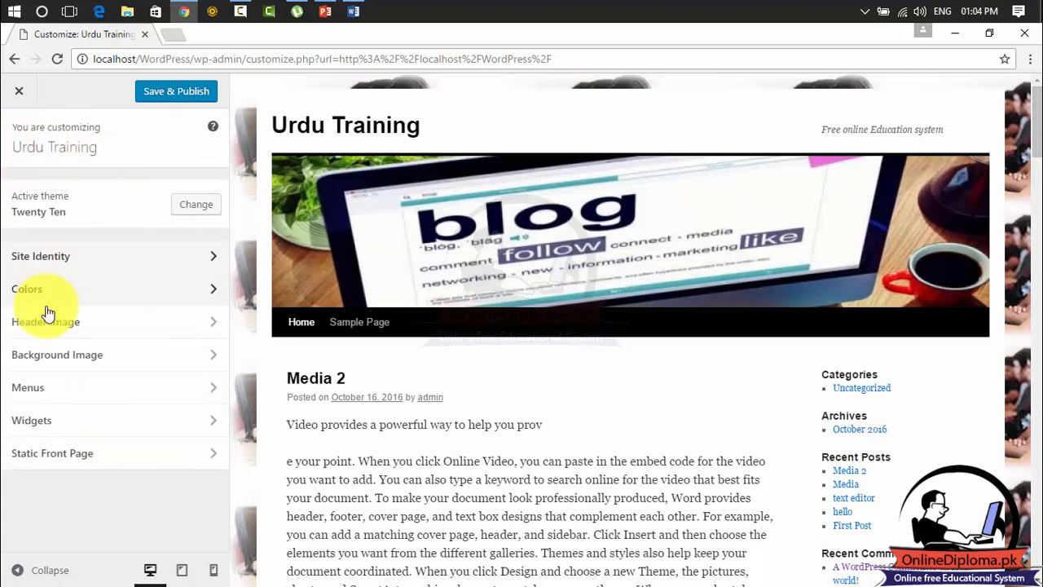
Remove the site's background image and return to the customizer overview
{"action": "left_click", "coordinate": [57, 357]}
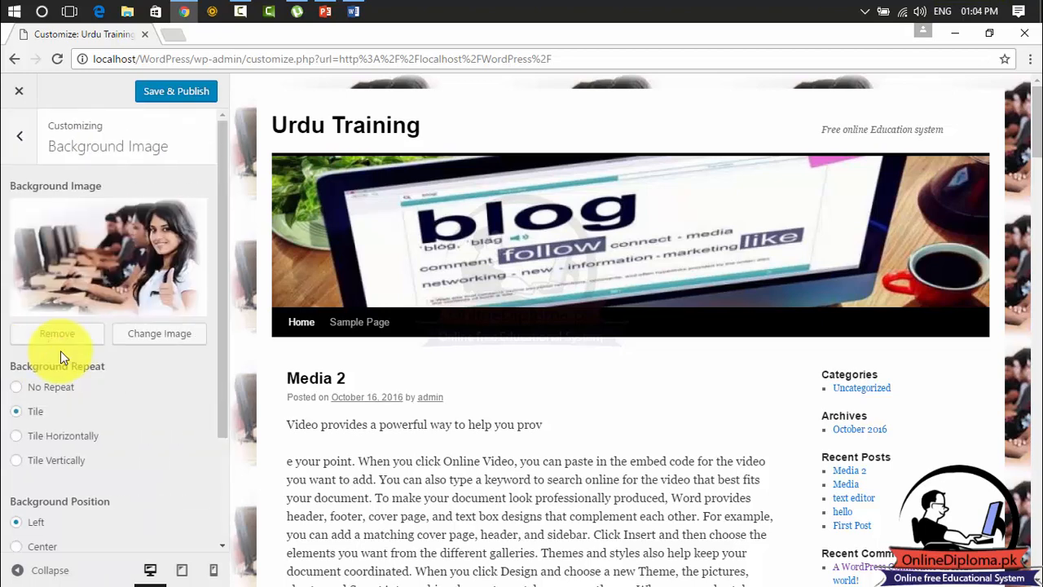
{"action": "left_click", "coordinate": [70, 338]}
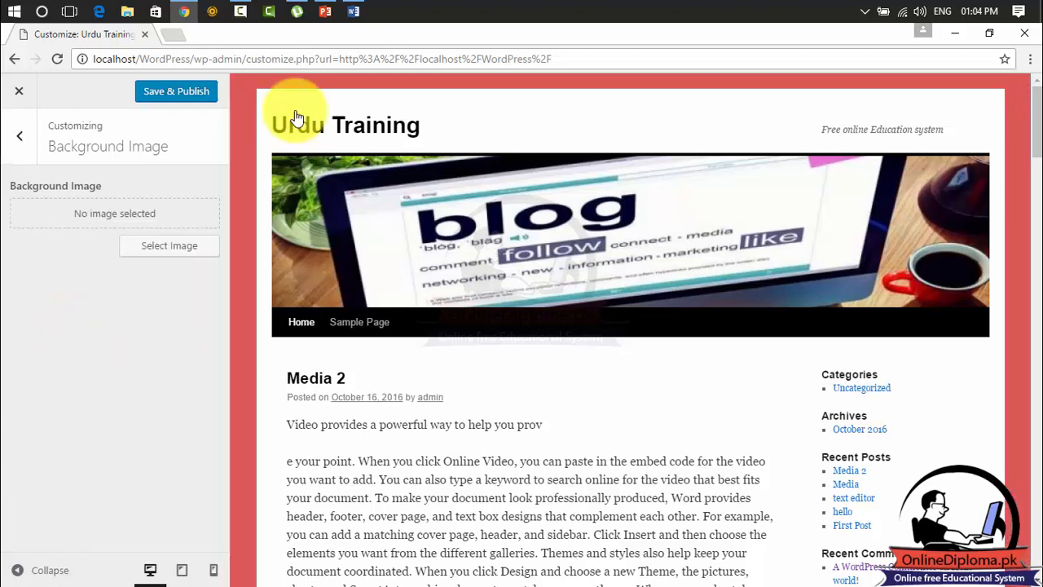
{"action": "left_click", "coordinate": [19, 91]}
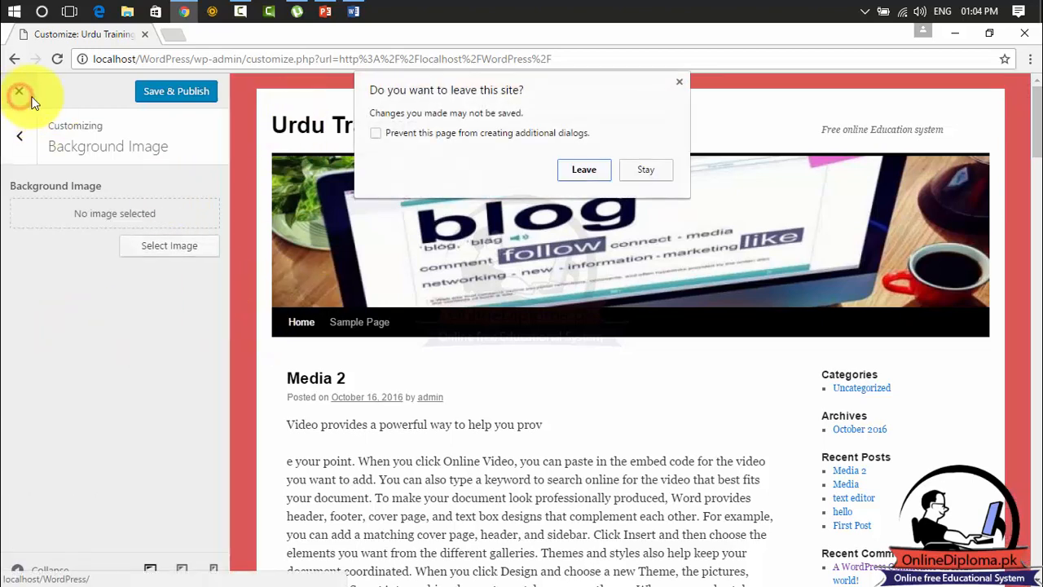
{"action": "left_click", "coordinate": [678, 82]}
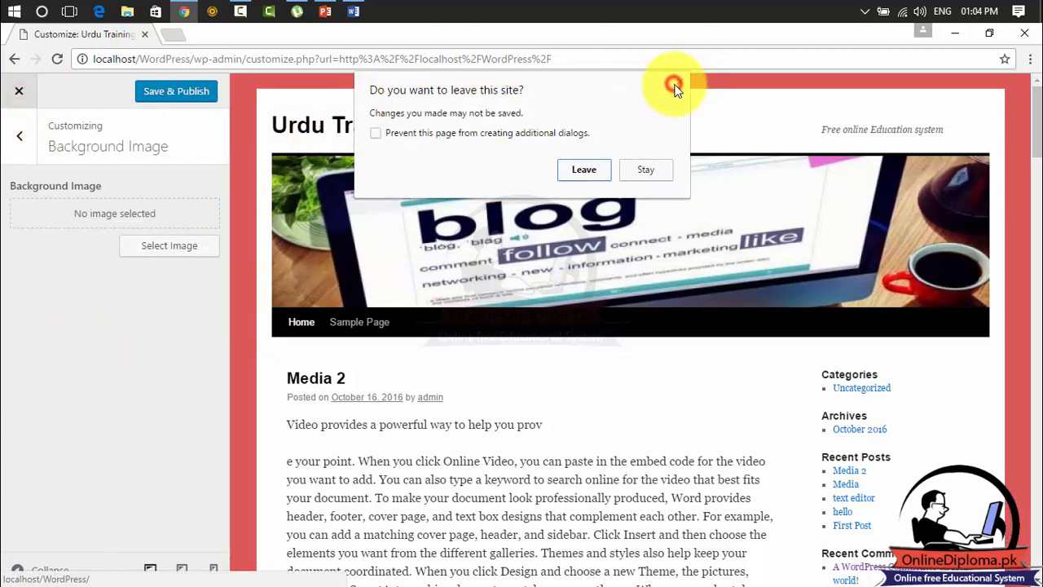
{"action": "left_click", "coordinate": [20, 147]}
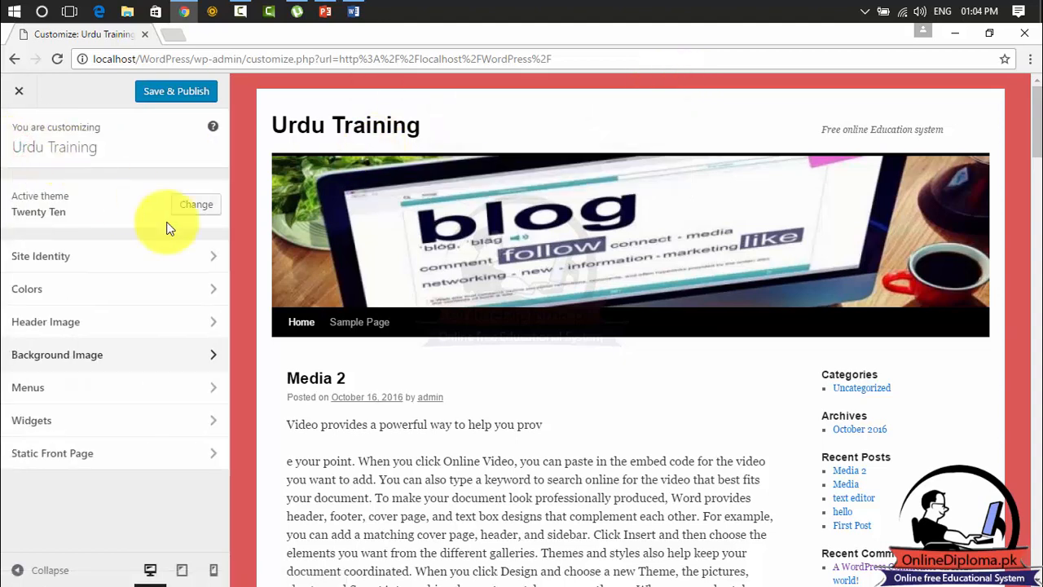